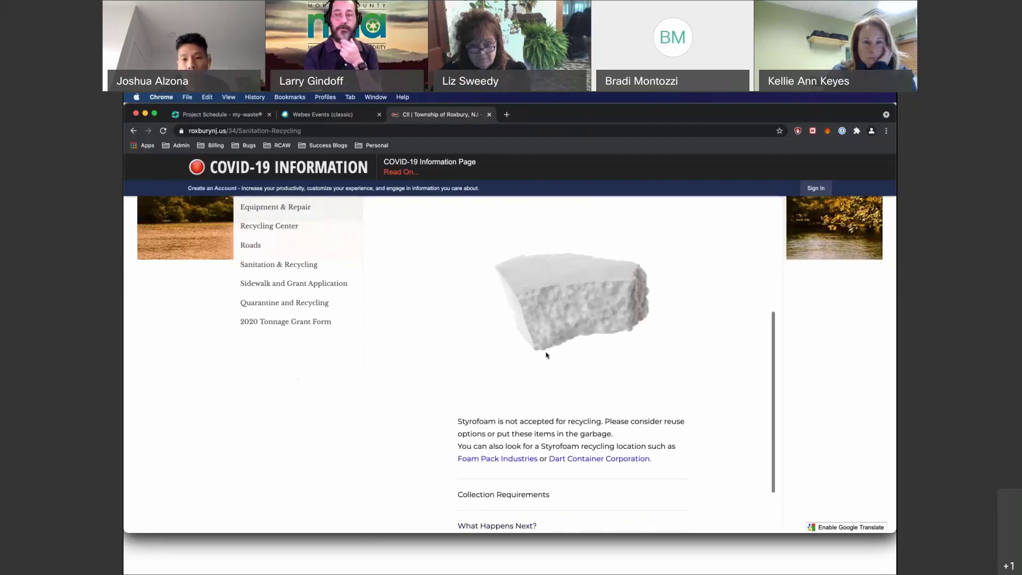
pyautogui.scroll(1, 546, 355)
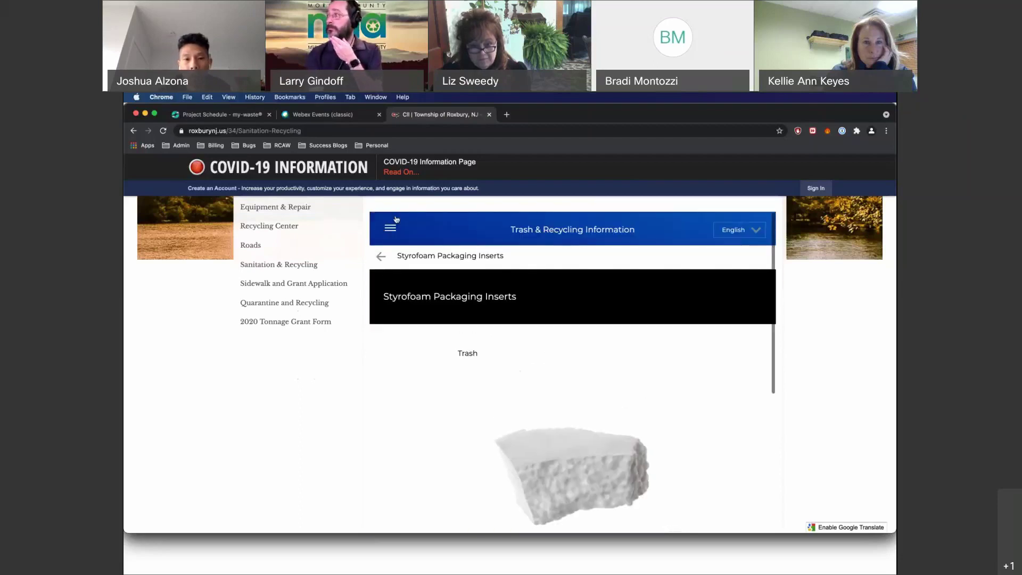
pyautogui.click(388, 227)
pyautogui.click(403, 244)
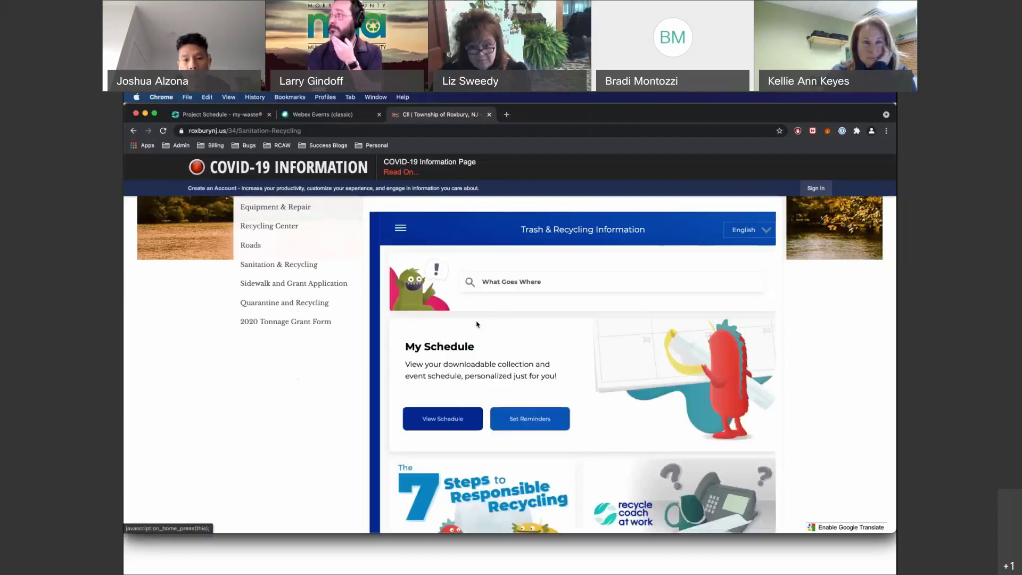
pyautogui.click(439, 418)
pyautogui.click(573, 315)
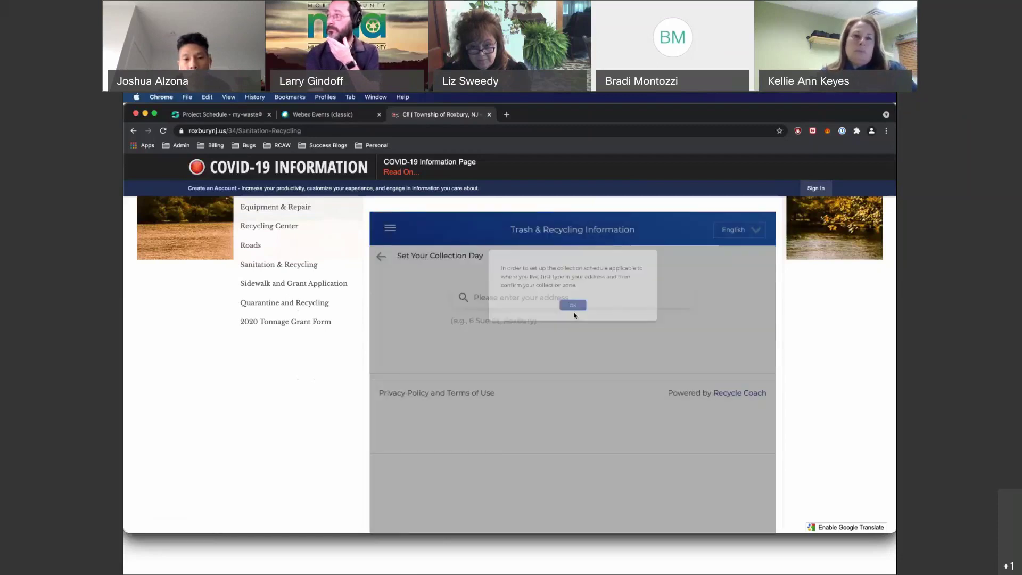
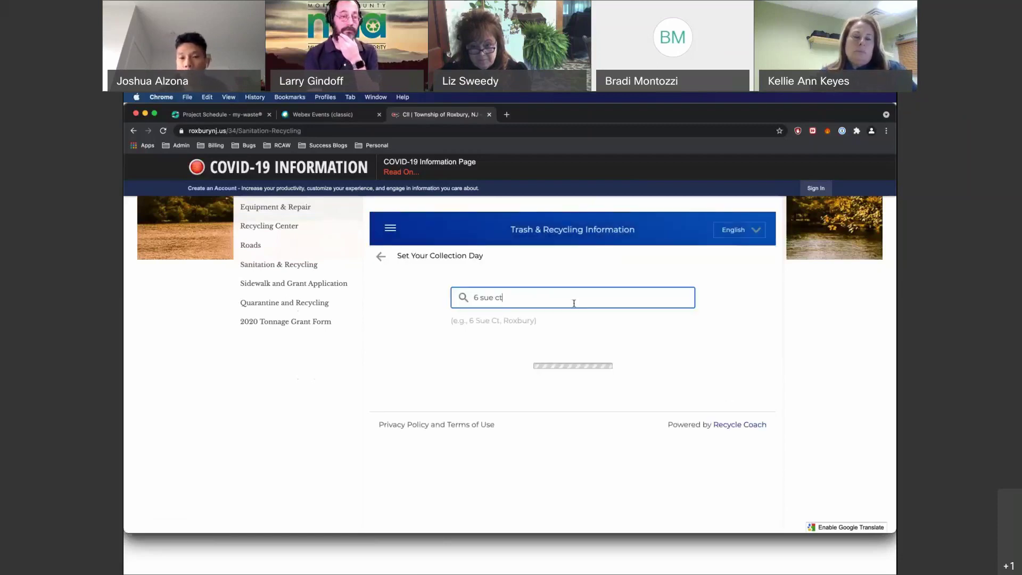
pyautogui.click(546, 354)
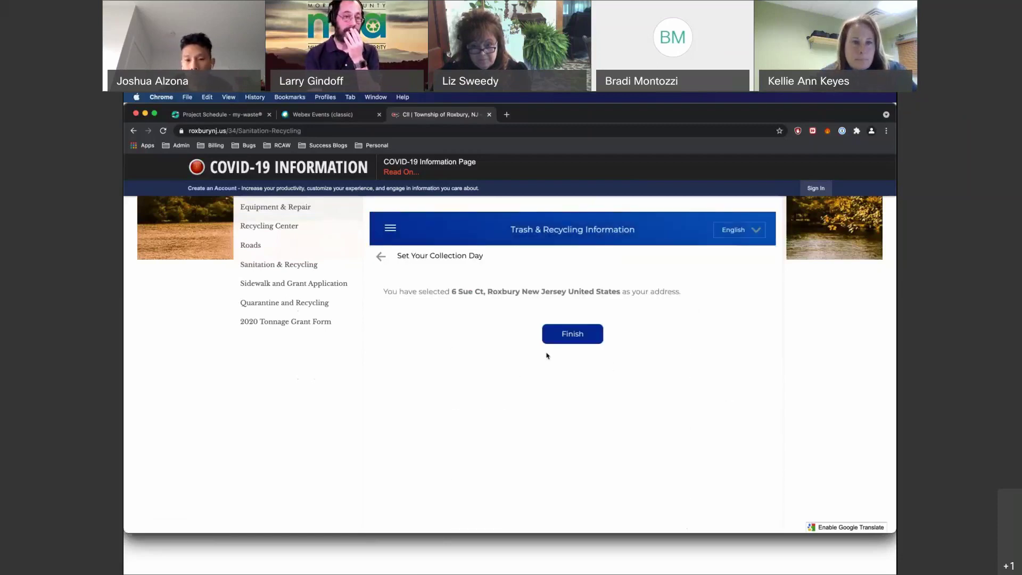
pyautogui.click(572, 341)
# View the May 7 Garbage and May 22 Household Hazardous Waste event details, then return Home.
pyautogui.click(684, 368)
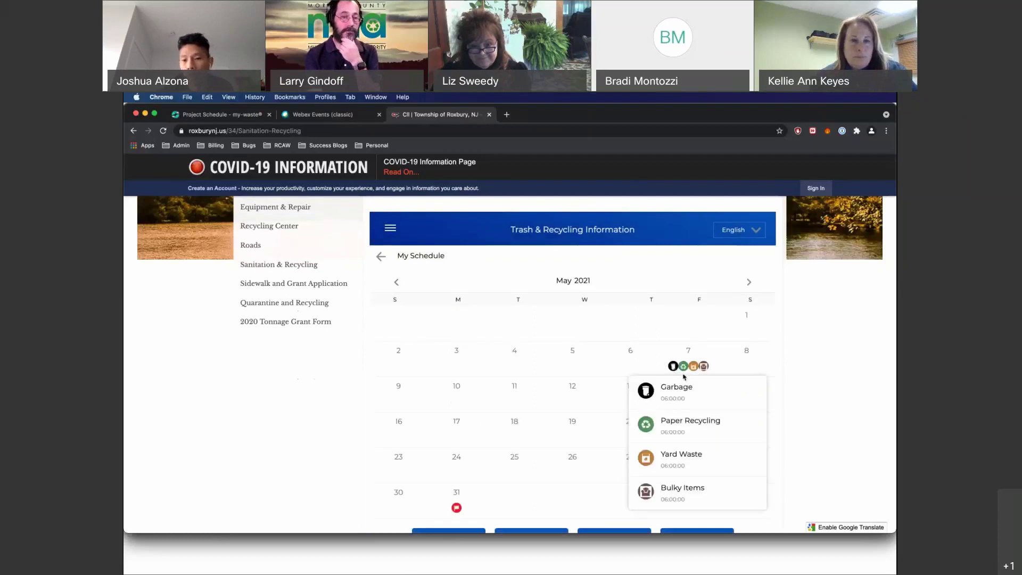
pyautogui.click(655, 393)
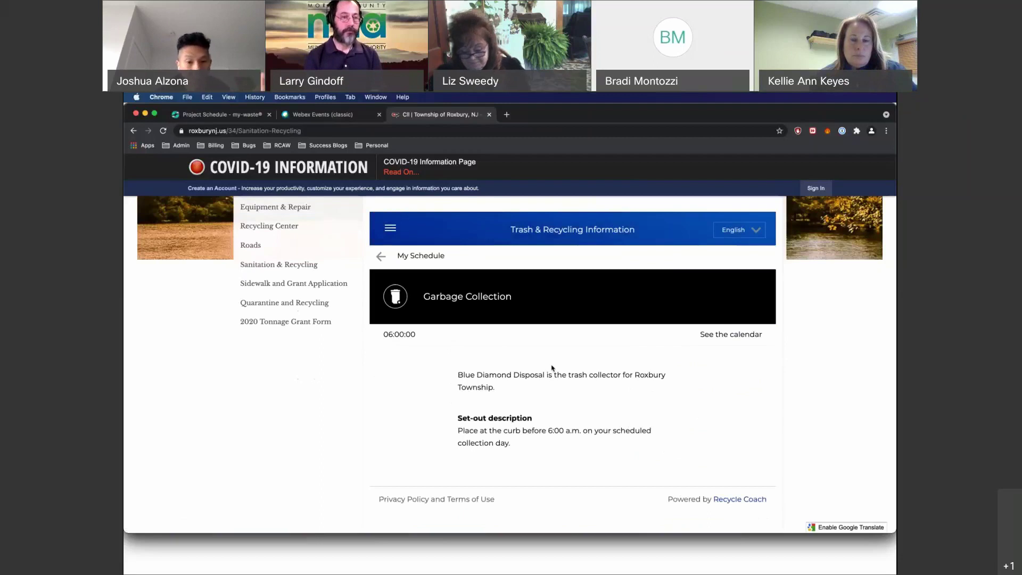
pyautogui.click(381, 256)
pyautogui.click(689, 402)
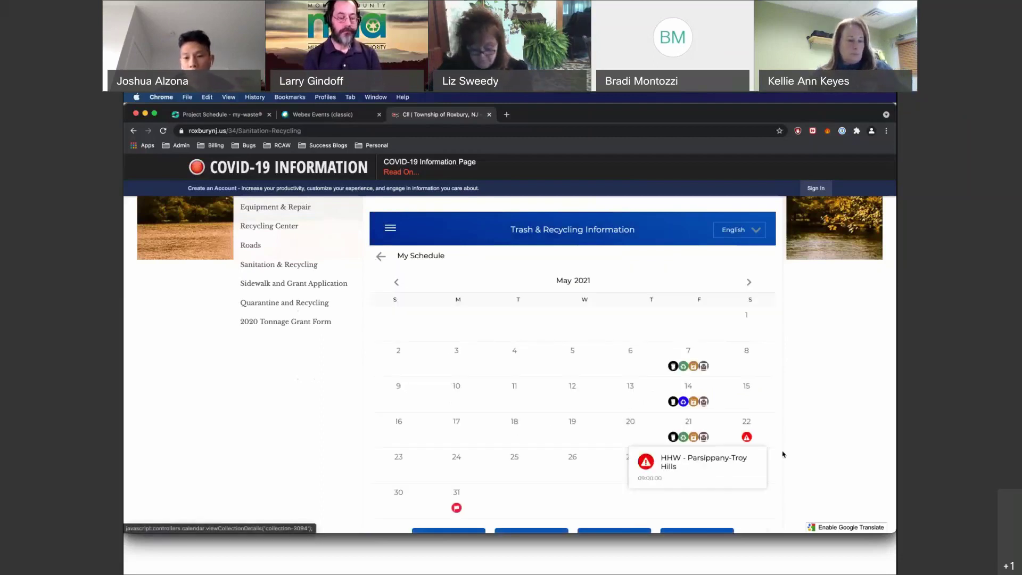
pyautogui.click(747, 438)
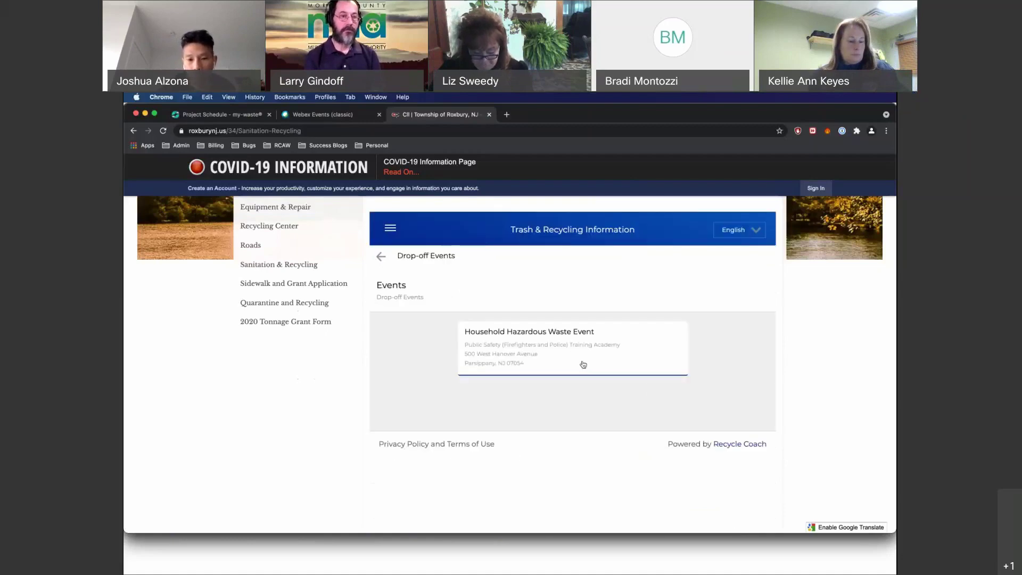
pyautogui.click(582, 361)
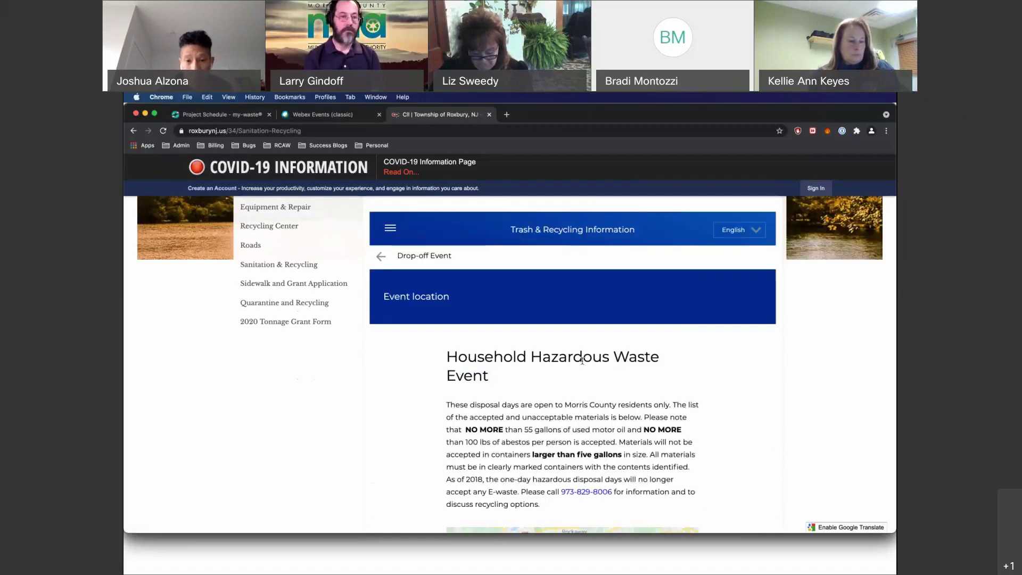
pyautogui.scroll(-5, 583, 361)
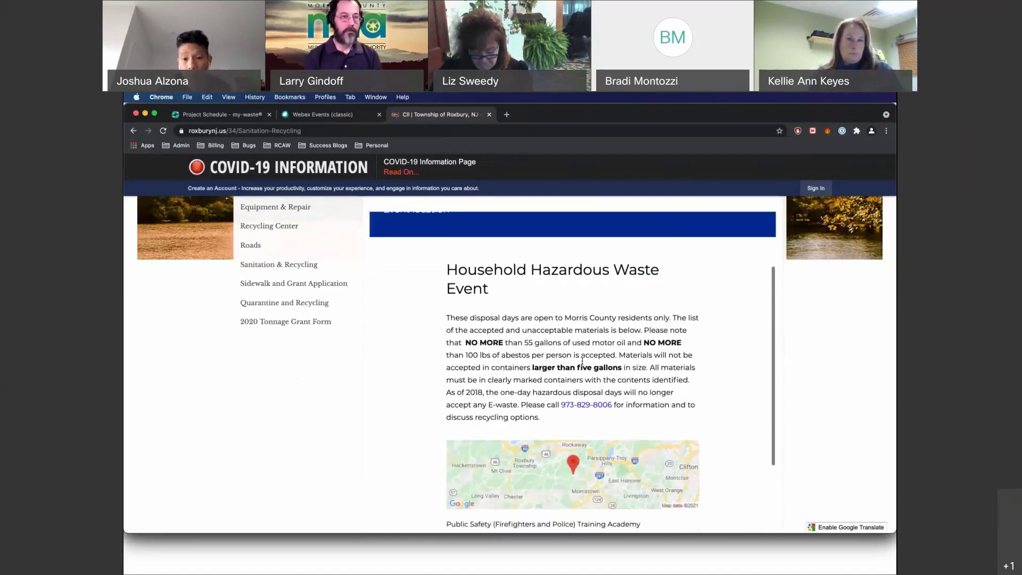
pyautogui.scroll(5, 582, 361)
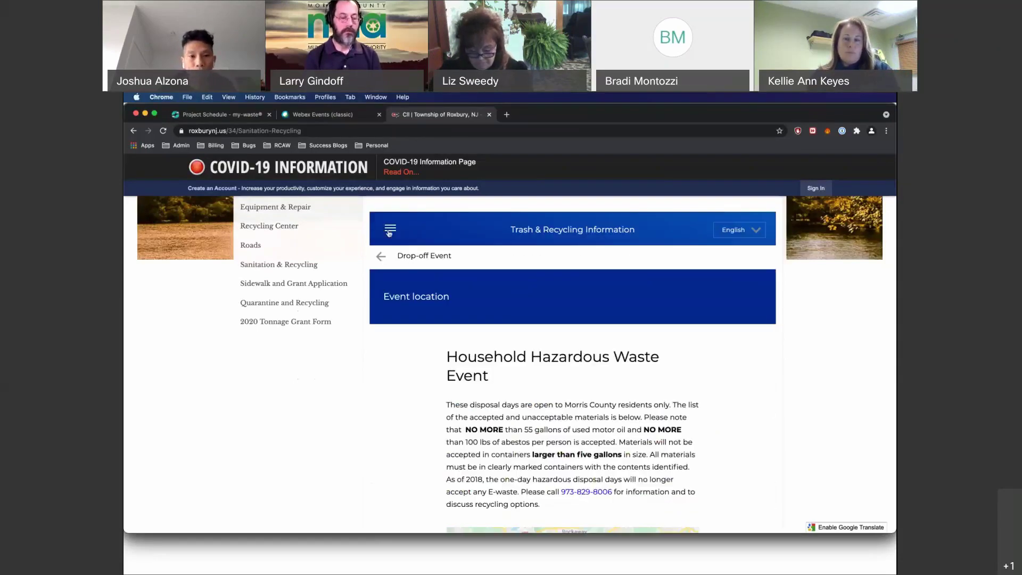
pyautogui.click(392, 230)
pyautogui.click(393, 236)
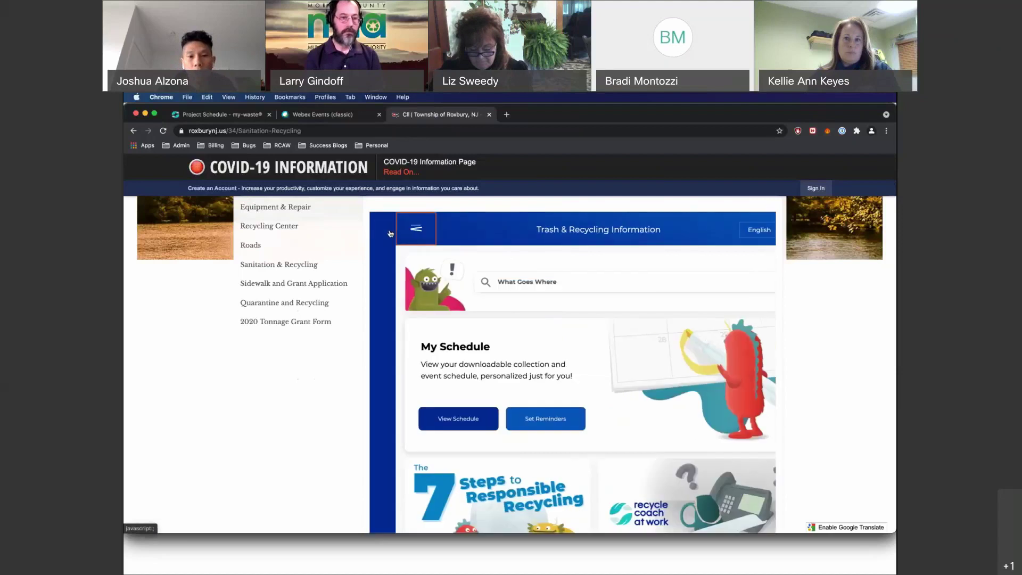
# In Stay Informed, turn on Email, enter the test e-mail address, tick reCAPTCHA, then return Home.
pyautogui.click(391, 233)
pyautogui.click(405, 333)
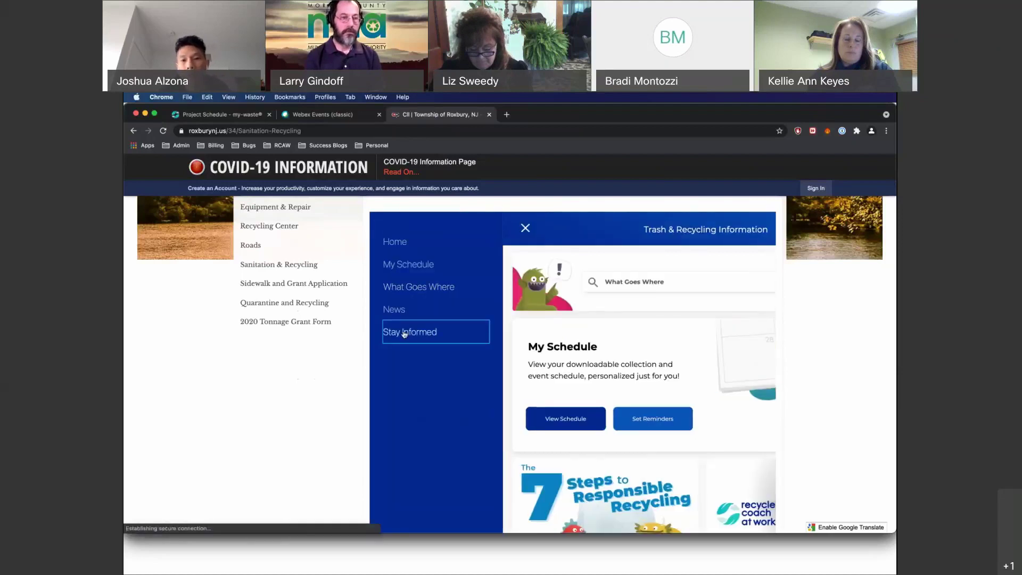
pyautogui.click(696, 295)
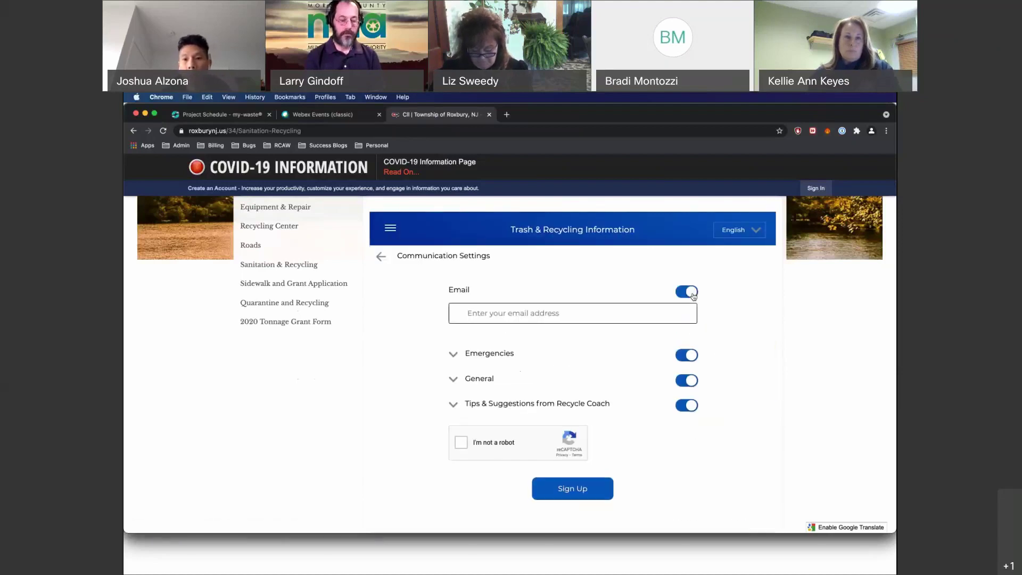
pyautogui.click(648, 313)
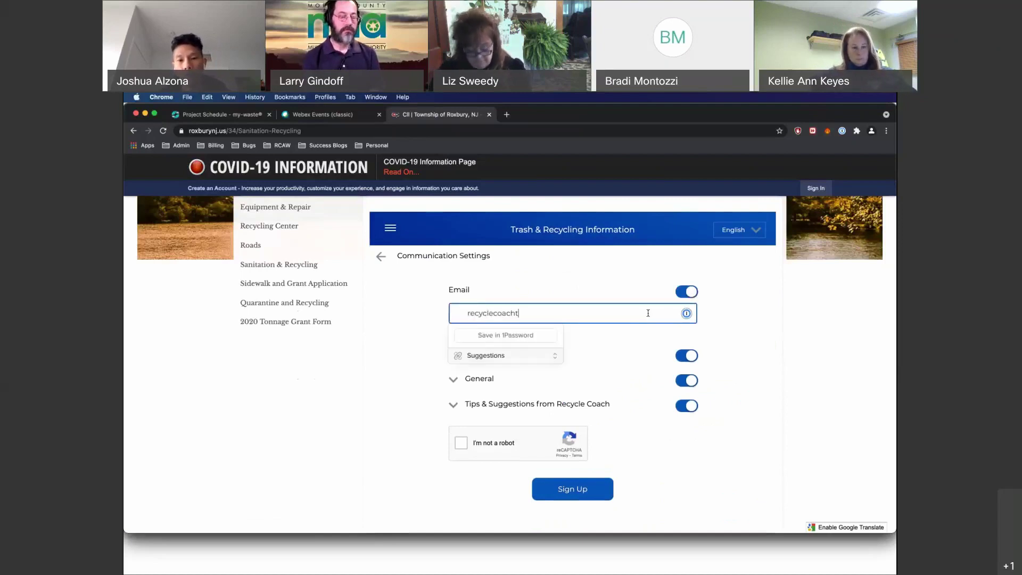
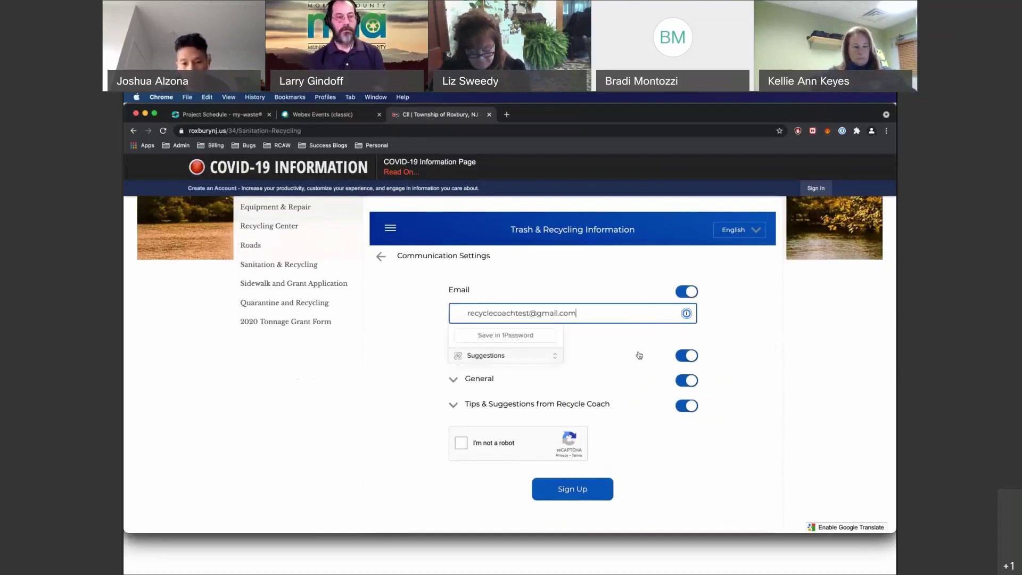
pyautogui.click(461, 444)
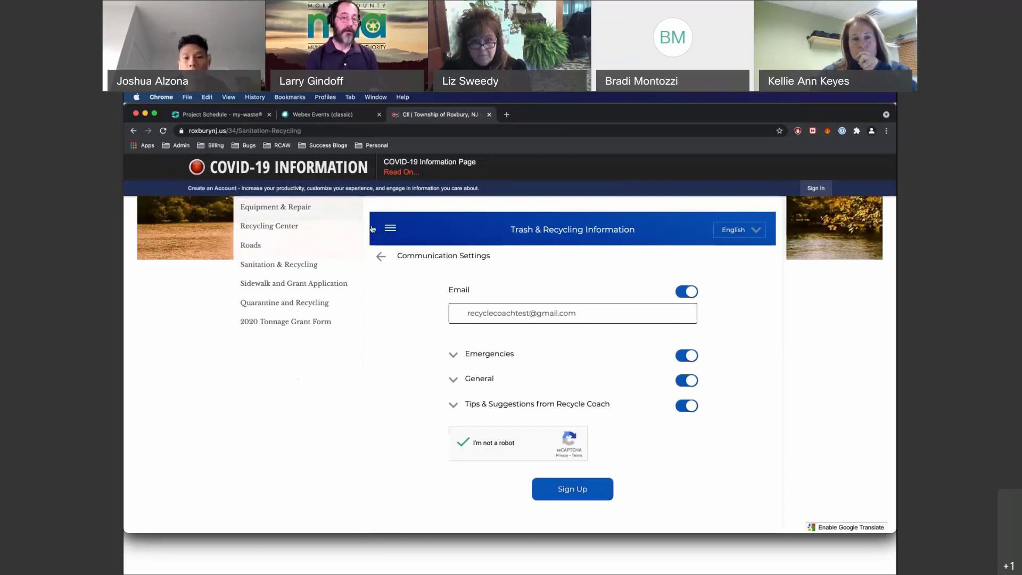
pyautogui.click(389, 229)
pyautogui.click(394, 240)
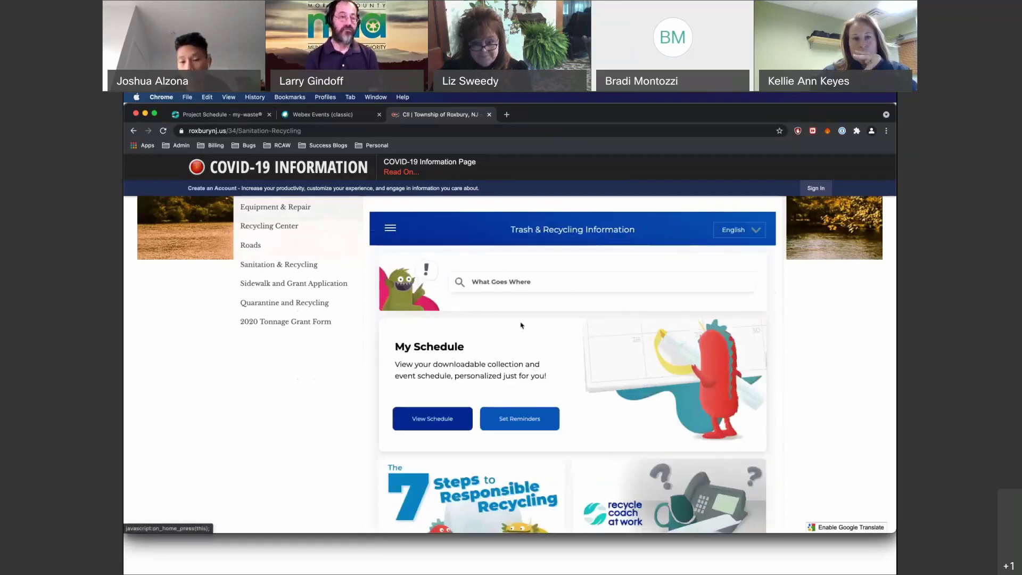
# Set up a single-collection Commingled Recycling reminder, 12 hours before, delivered by email.
pyautogui.scroll(-2, 521, 325)
pyautogui.scroll(-3, 521, 325)
pyautogui.scroll(5, 522, 325)
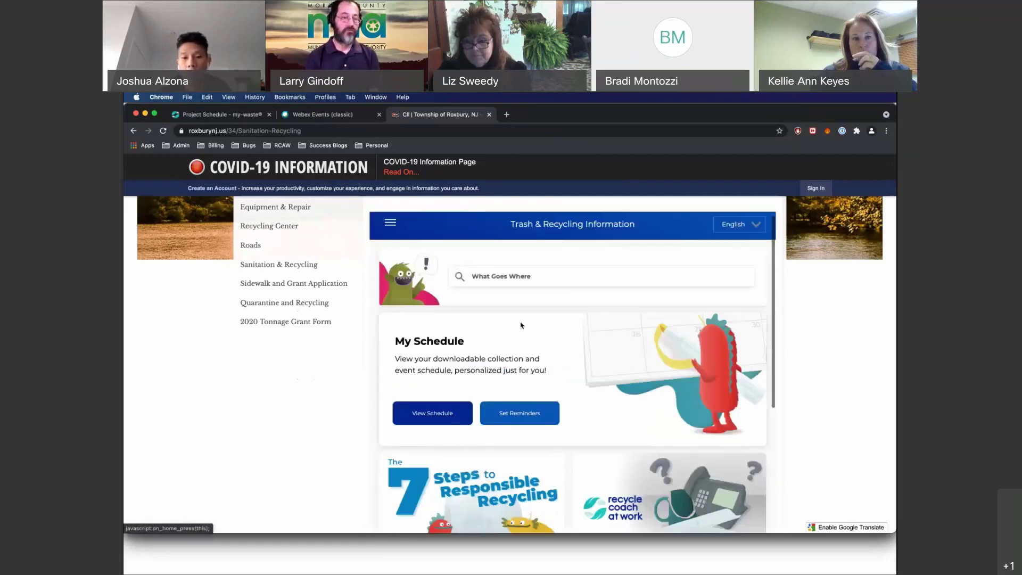
pyautogui.click(447, 426)
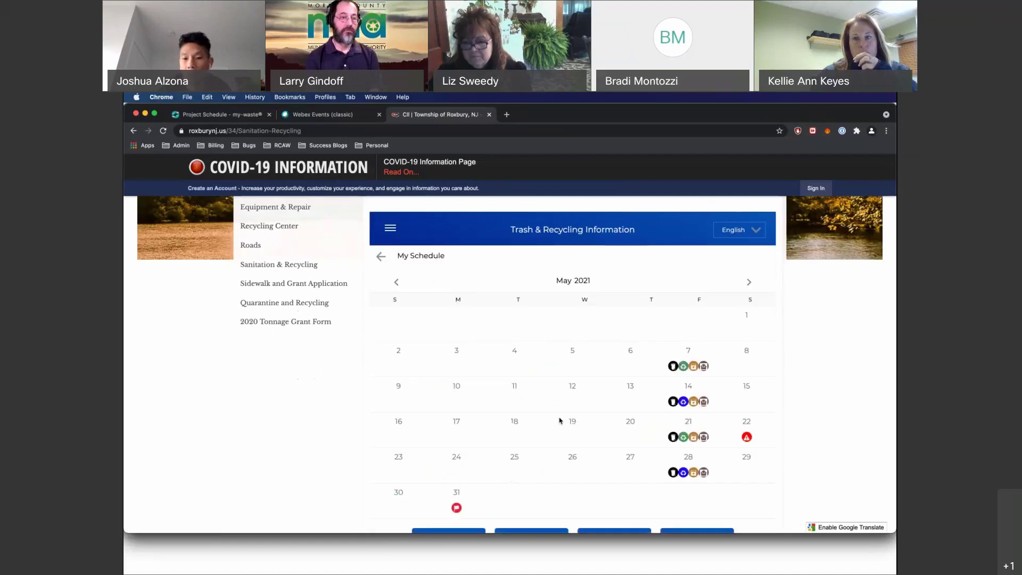
pyautogui.scroll(-2, 558, 473)
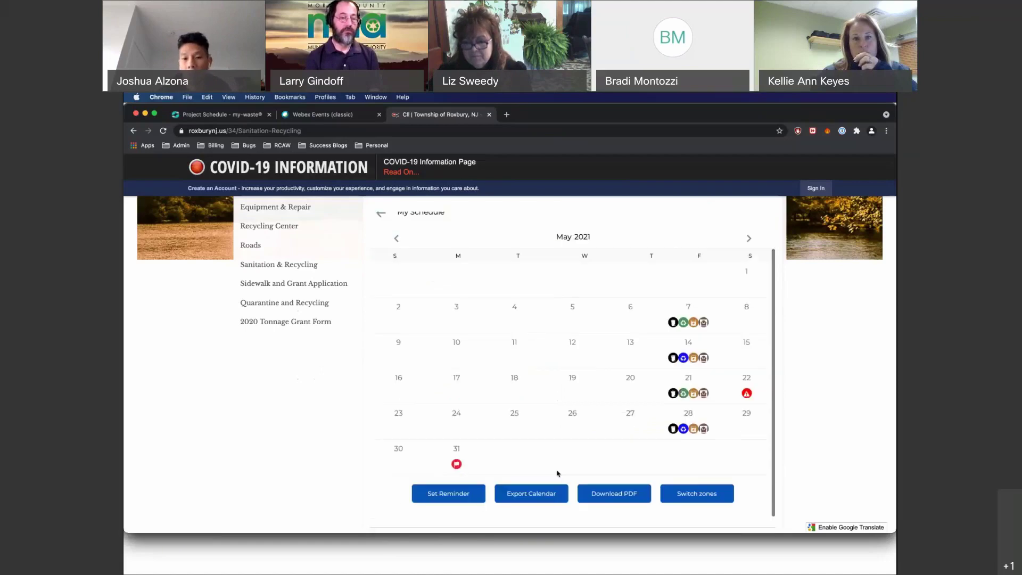
pyautogui.click(447, 492)
pyautogui.click(632, 355)
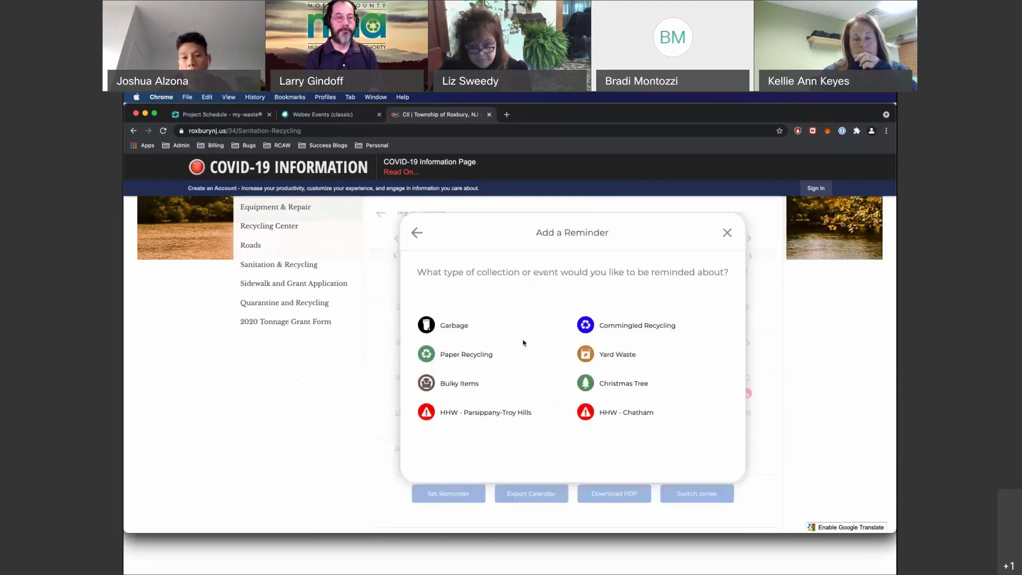
pyautogui.click(616, 328)
pyautogui.click(521, 404)
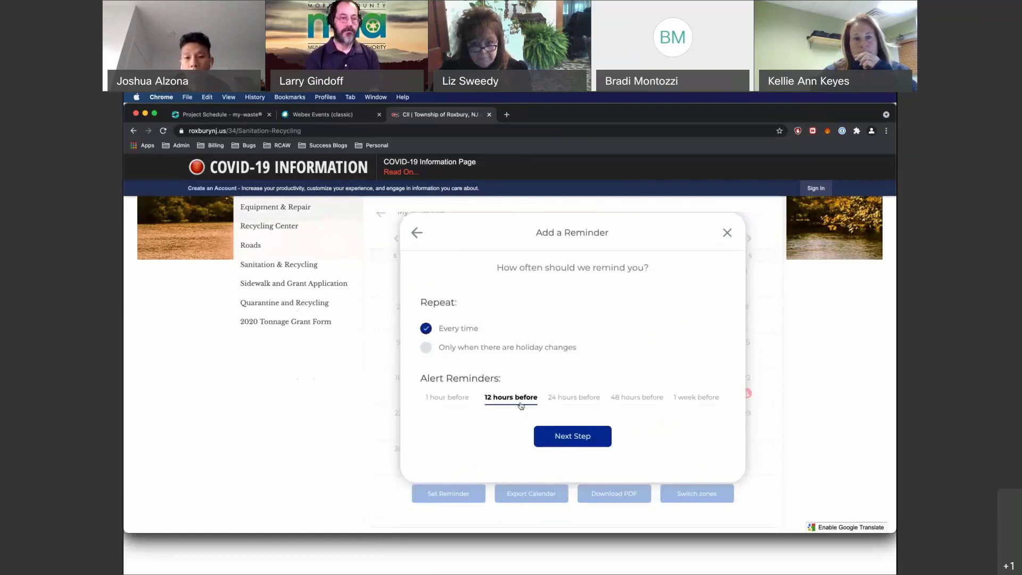
pyautogui.click(554, 431)
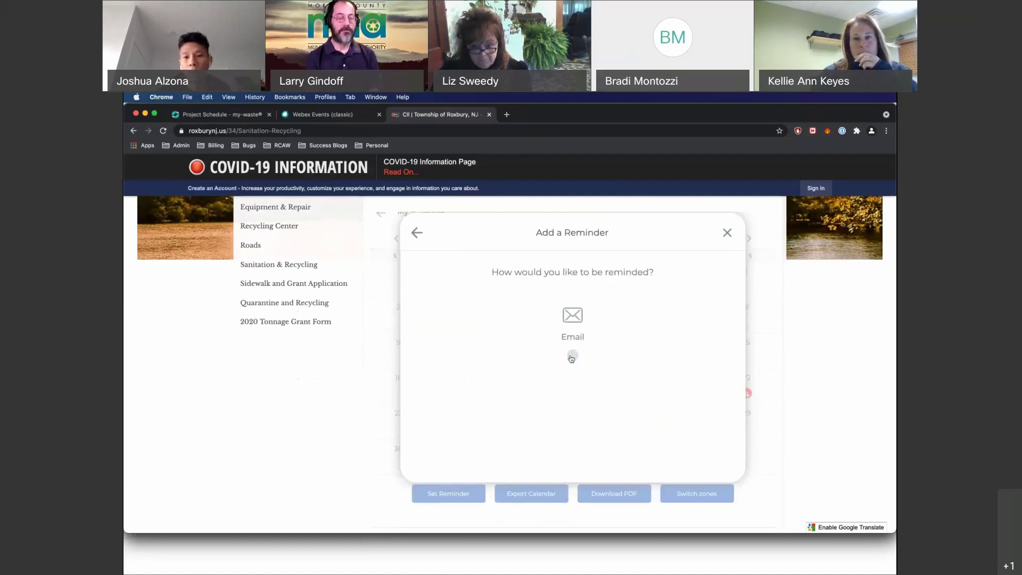
pyautogui.click(572, 356)
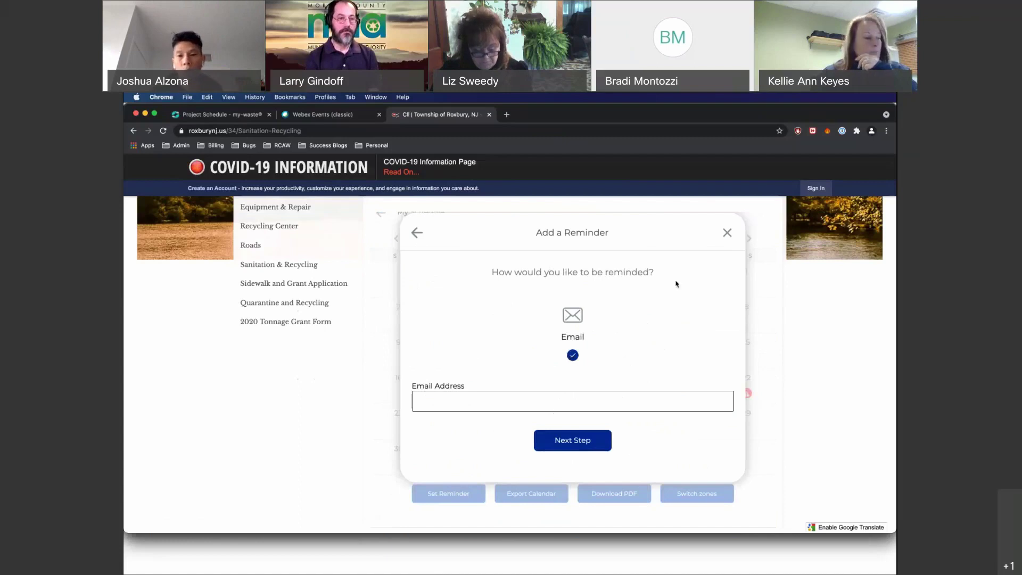
# Discard the reminder unsaved and switch to the admin portal's Project Schedule tab.
pyautogui.click(726, 232)
pyautogui.moveTo(682, 323)
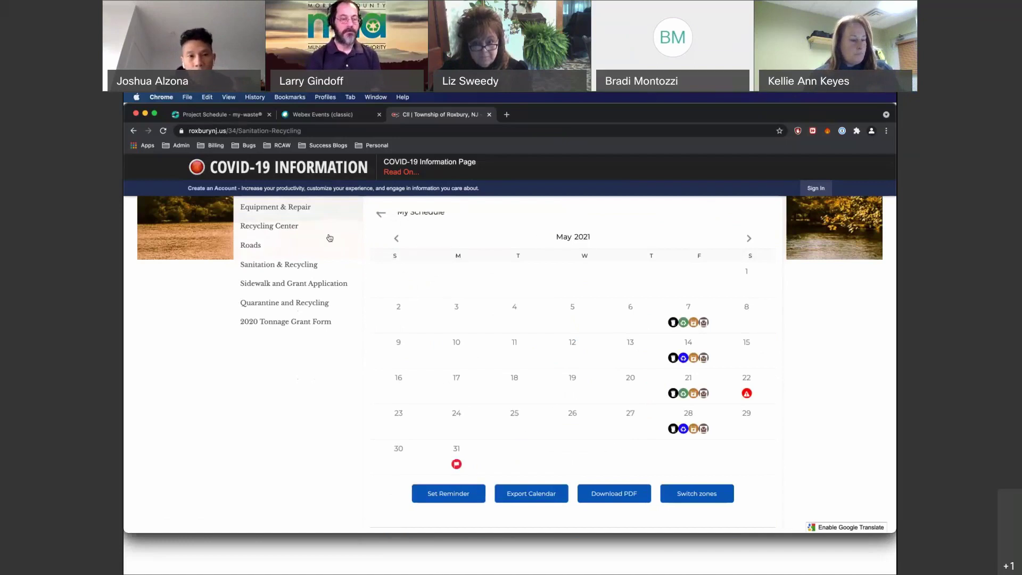
pyautogui.click(232, 120)
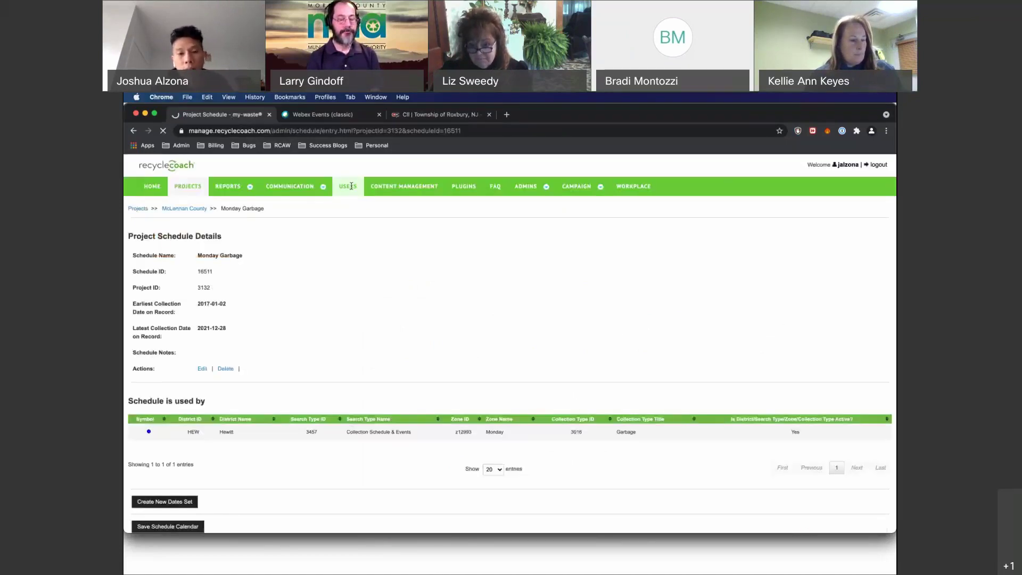
# Log in as the Randolph demo local user via Users > Admins > Login As.
pyautogui.click(351, 186)
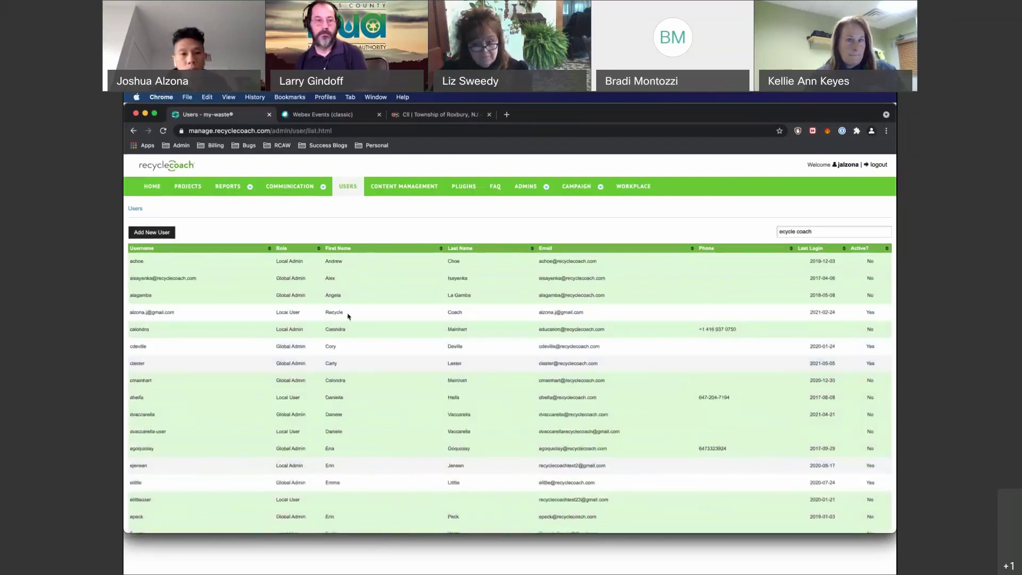
pyautogui.click(349, 315)
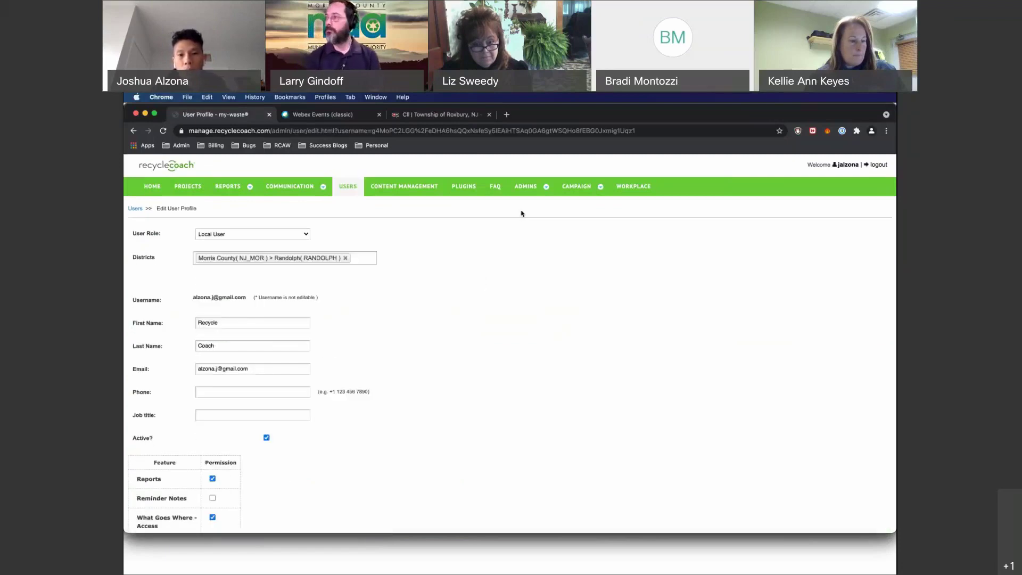
pyautogui.moveTo(525, 186)
pyautogui.click(528, 269)
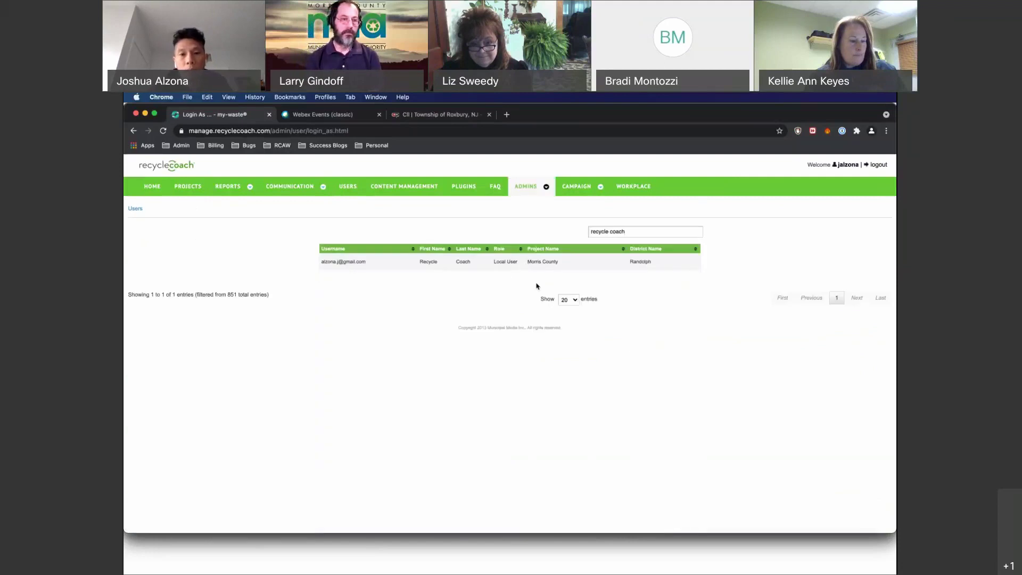
pyautogui.click(527, 261)
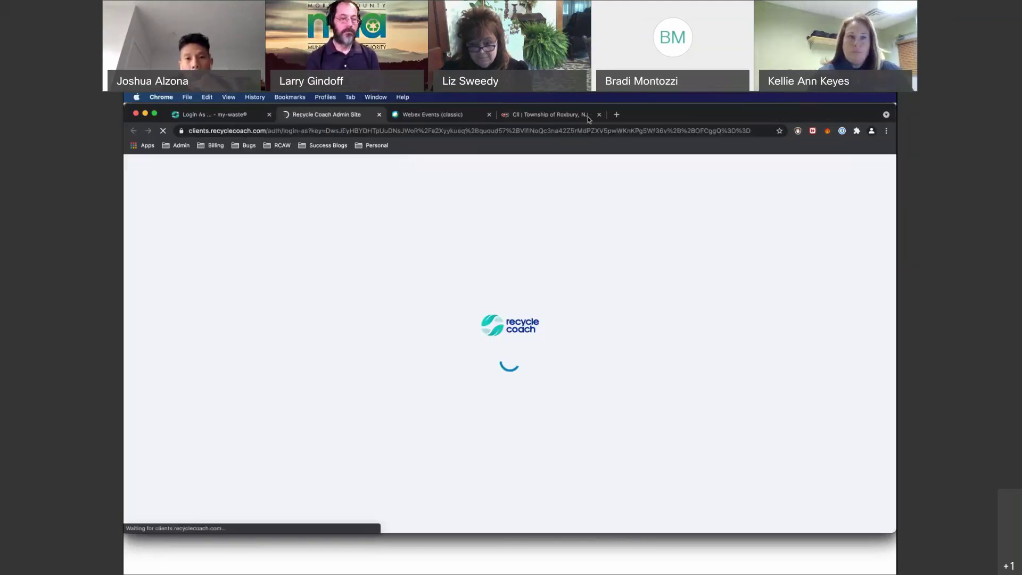
# Close the Township of Roxbury tab and open Reports > User Report.
pyautogui.click(599, 115)
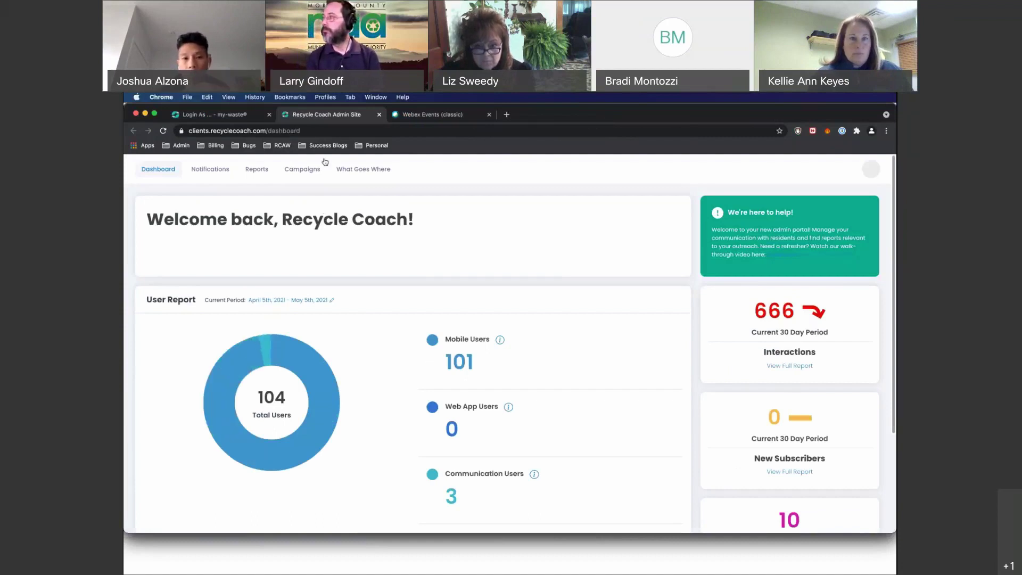
pyautogui.moveTo(258, 176)
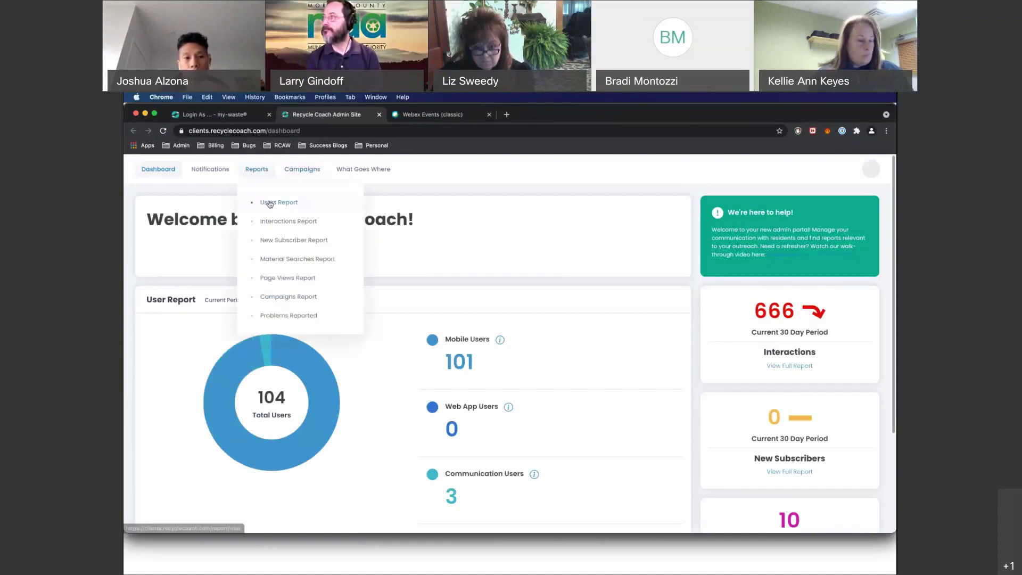
pyautogui.click(269, 202)
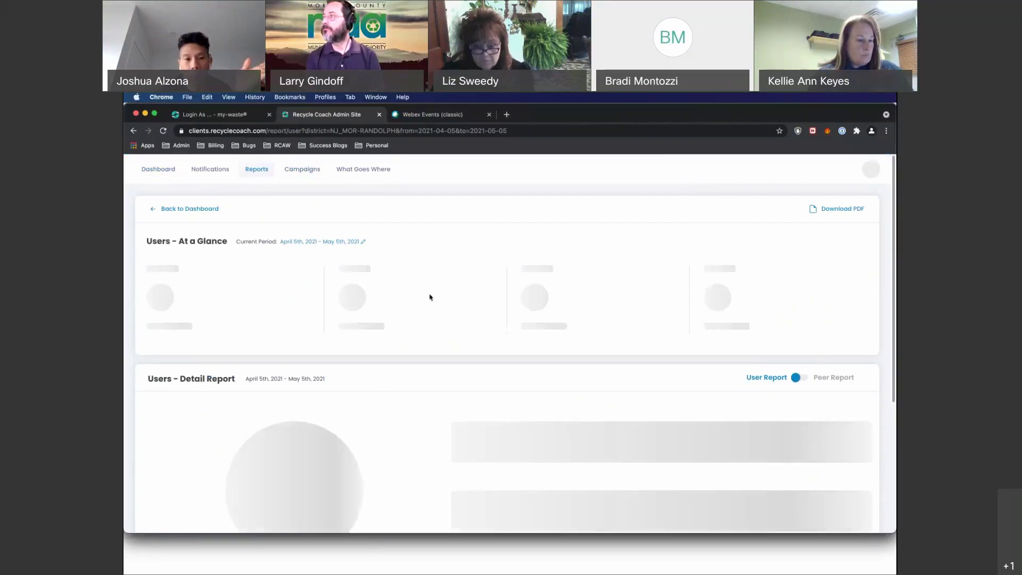
# Expand Mobile Users (iOS 72, Android 29) and Communication Users (Email 3) breakdowns.
pyautogui.scroll(-2, 533, 328)
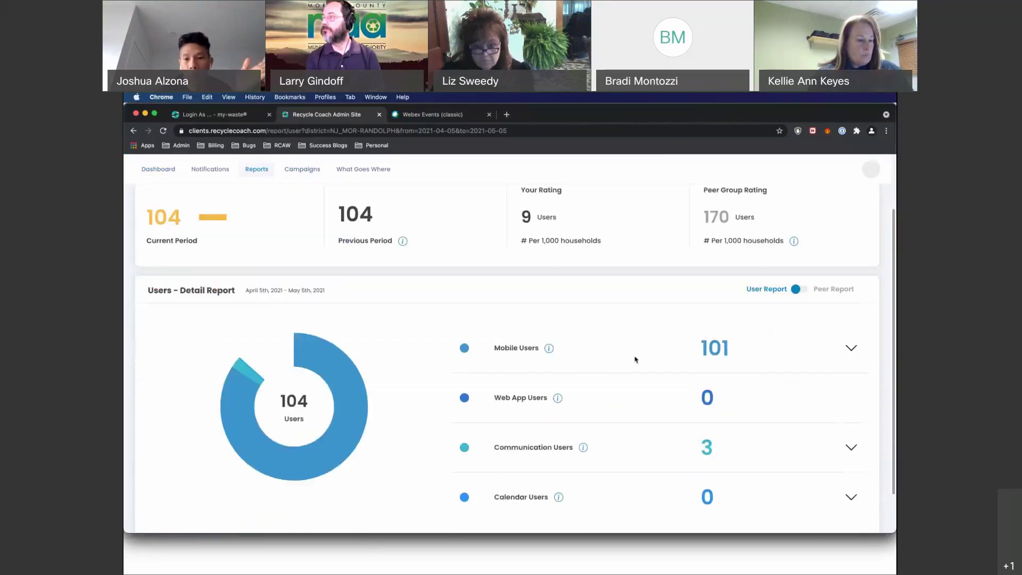
pyautogui.click(850, 349)
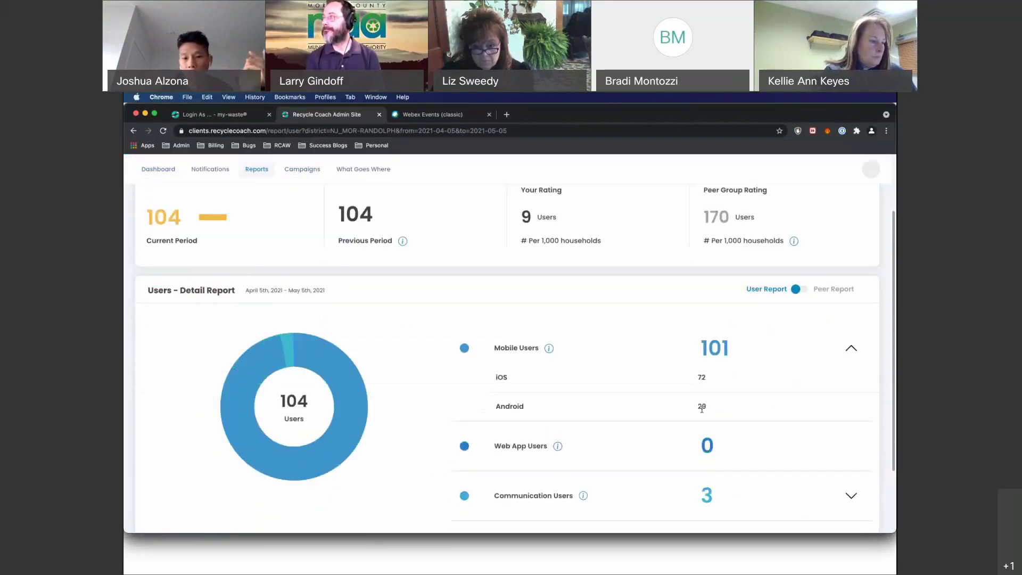
pyautogui.scroll(2, 701, 409)
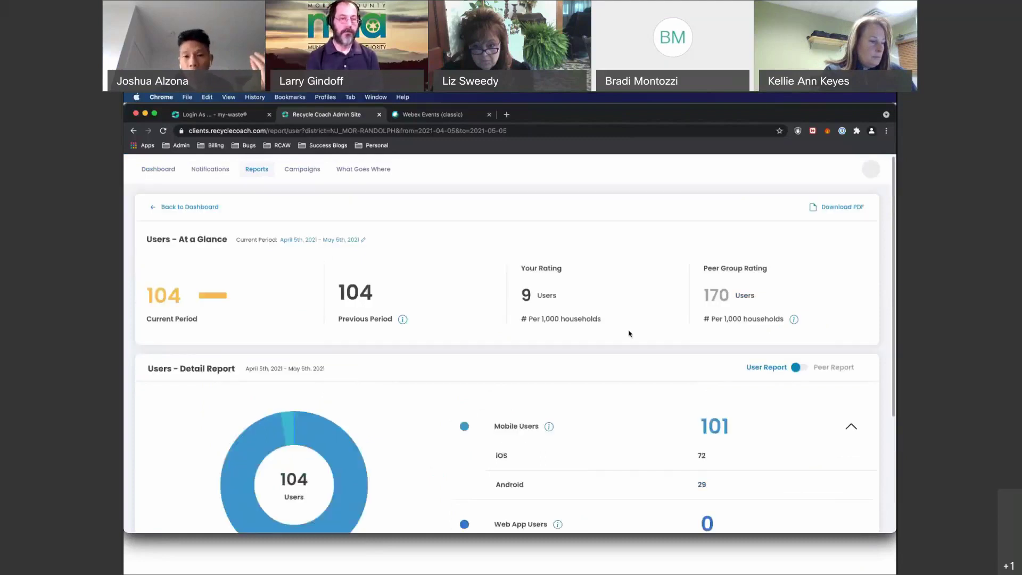
pyautogui.scroll(-2, 629, 334)
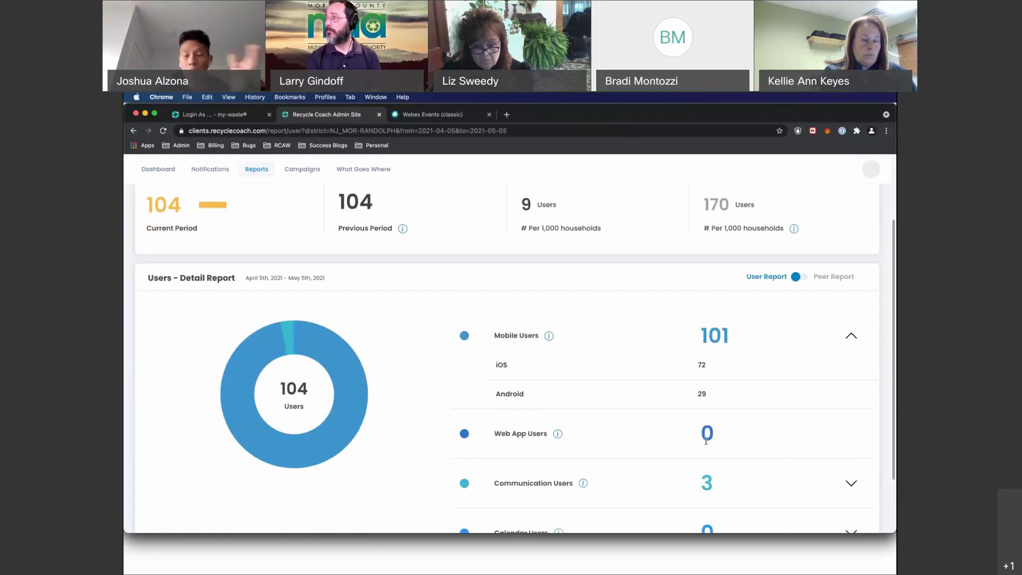
pyautogui.scroll(-2, 706, 441)
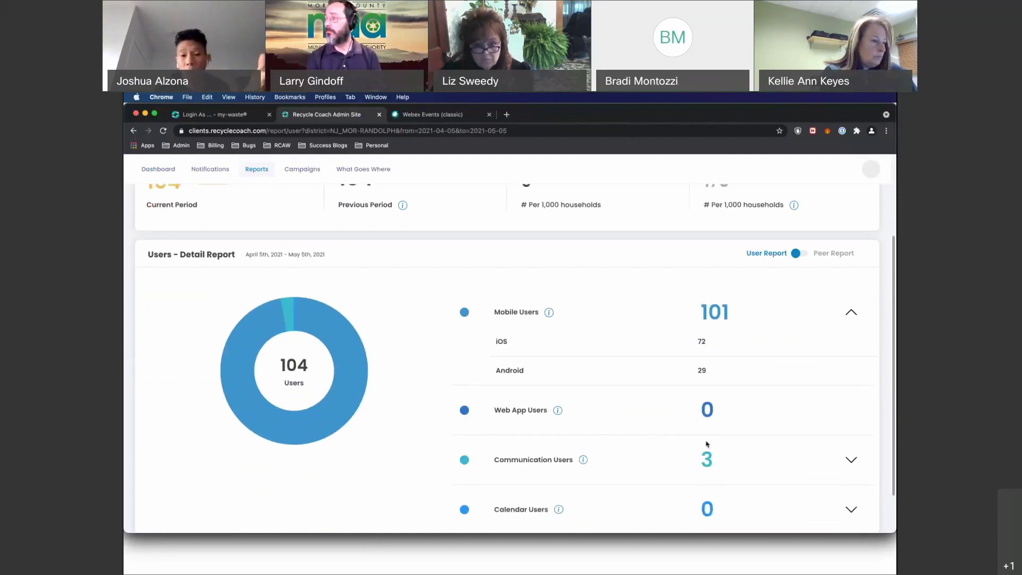
pyautogui.click(851, 423)
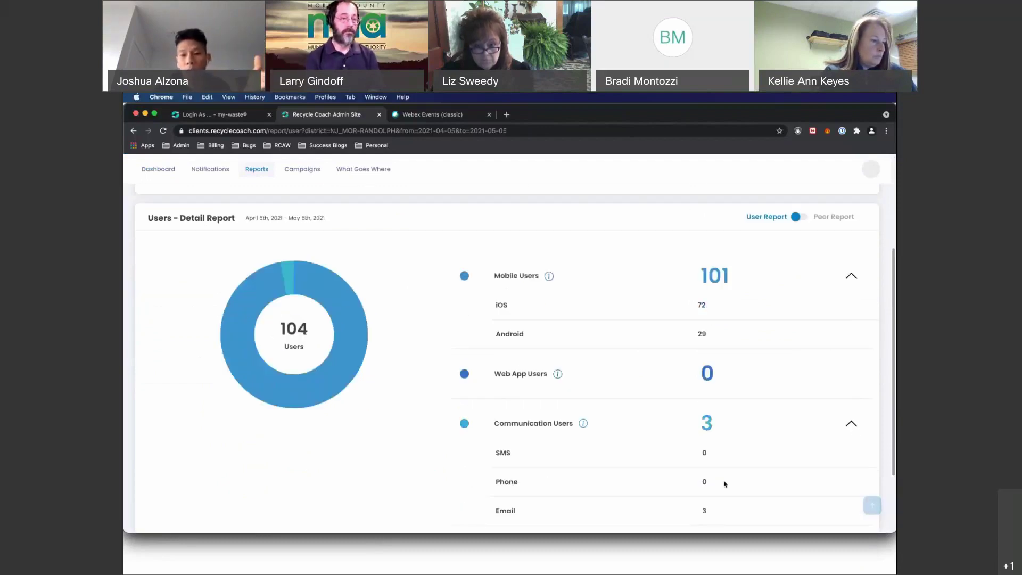
pyautogui.scroll(2, 698, 413)
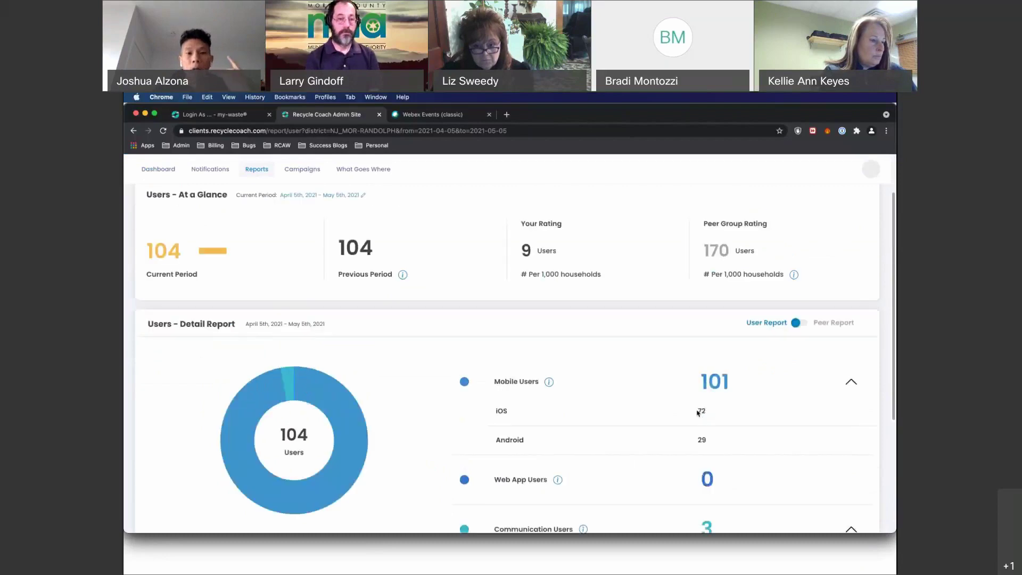
pyautogui.scroll(1, 383, 177)
pyautogui.click(383, 177)
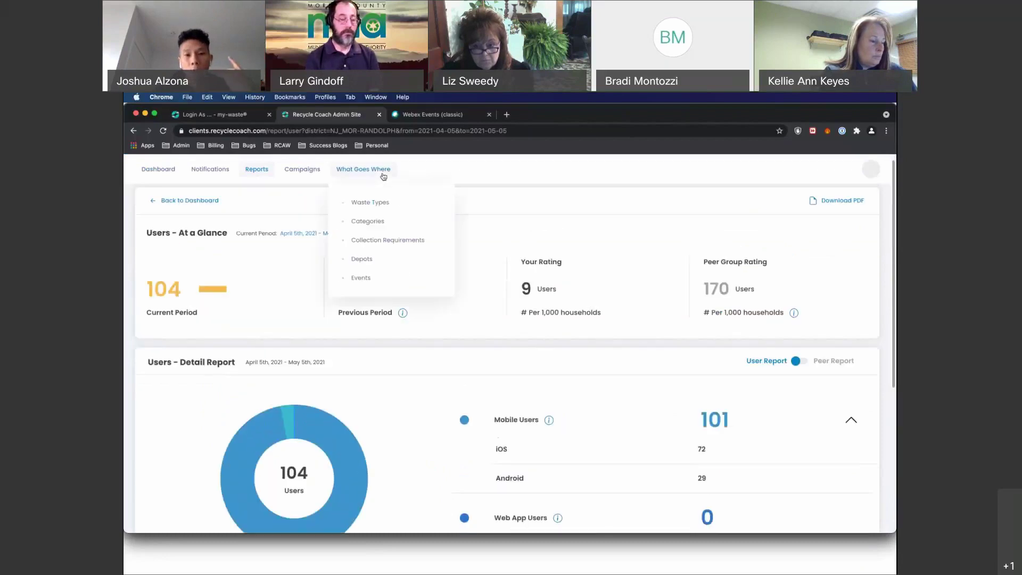
# On the What Goes Where categories page, set the Waste Type to Bulky Items.
pyautogui.click(373, 223)
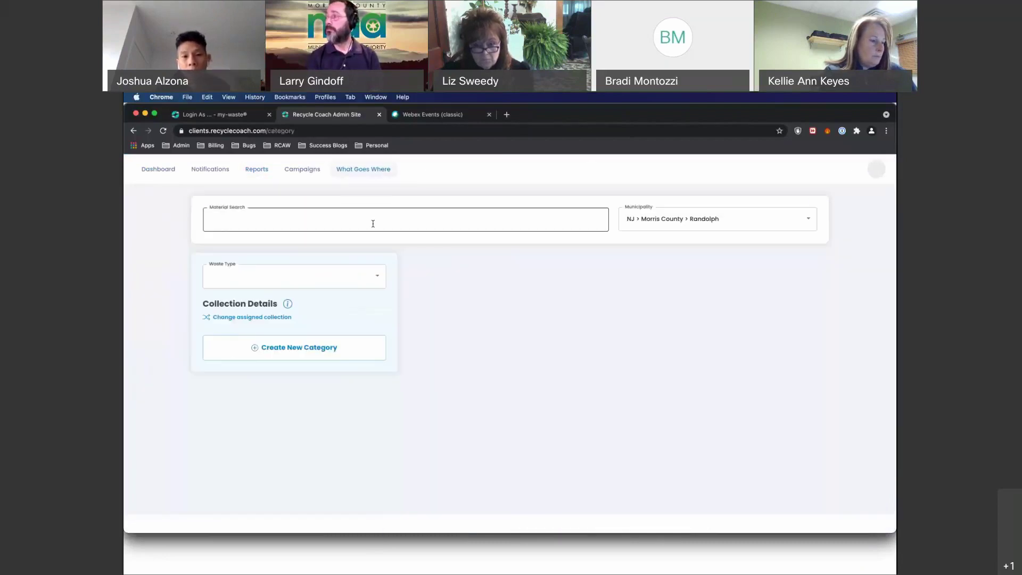
pyautogui.click(378, 281)
pyautogui.click(349, 297)
pyautogui.click(353, 276)
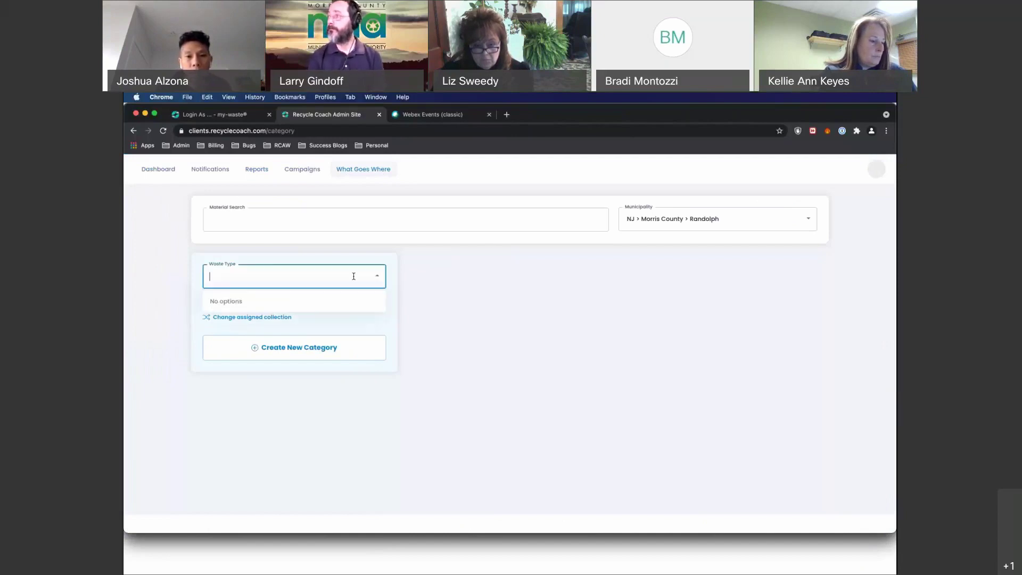
pyautogui.click(682, 217)
pyautogui.click(682, 239)
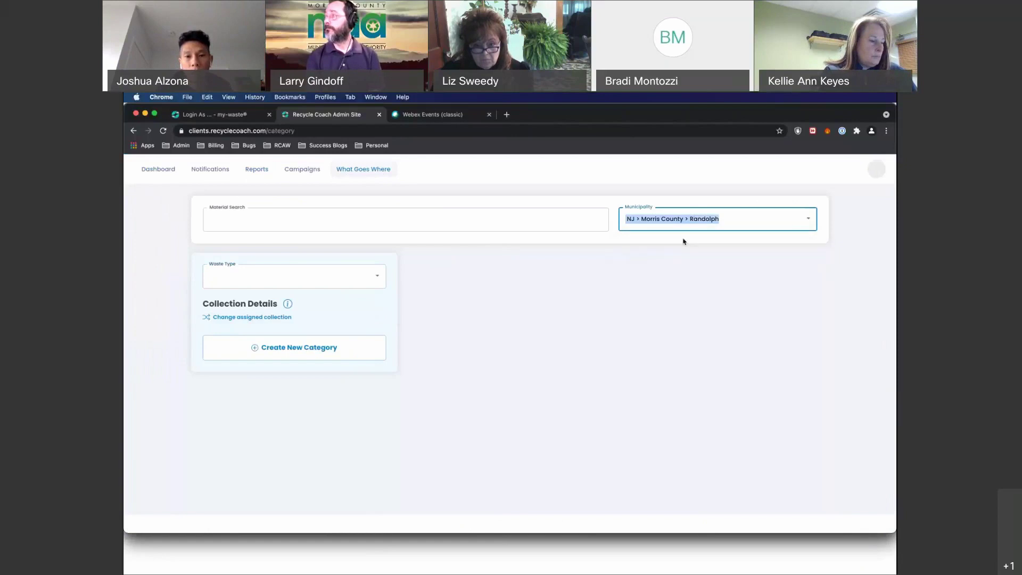
pyautogui.click(372, 280)
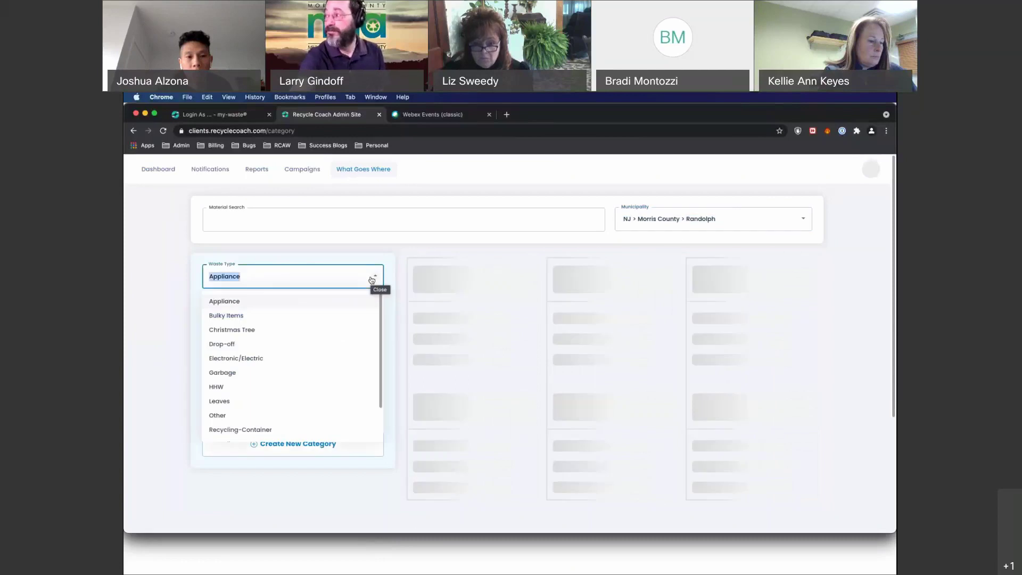
pyautogui.click(322, 318)
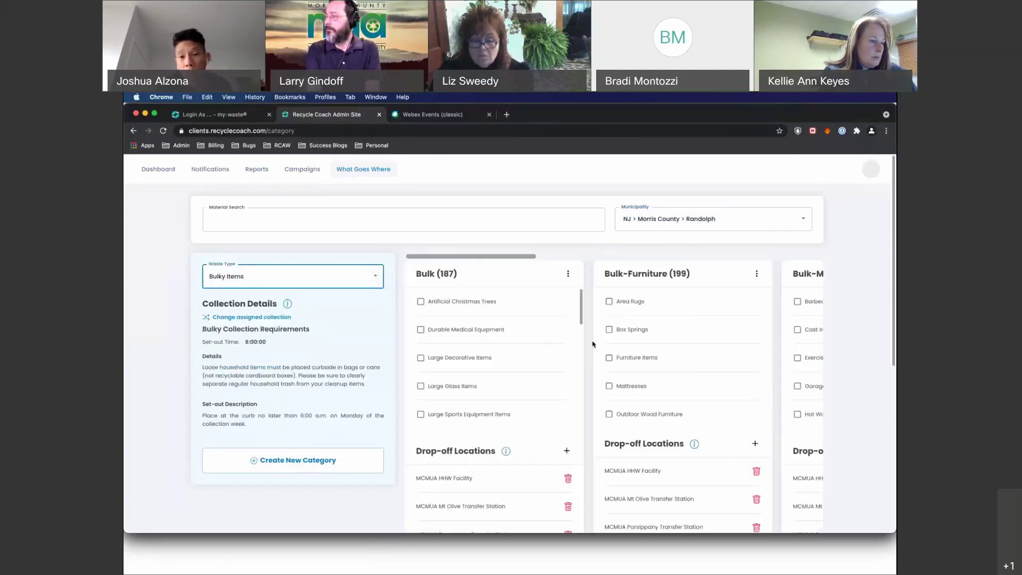
# Scroll through the Bulky Items categories' drop-off locations, events and category descriptions.
pyautogui.hscroll(3, 593, 344)
pyautogui.hscroll(3, 593, 344)
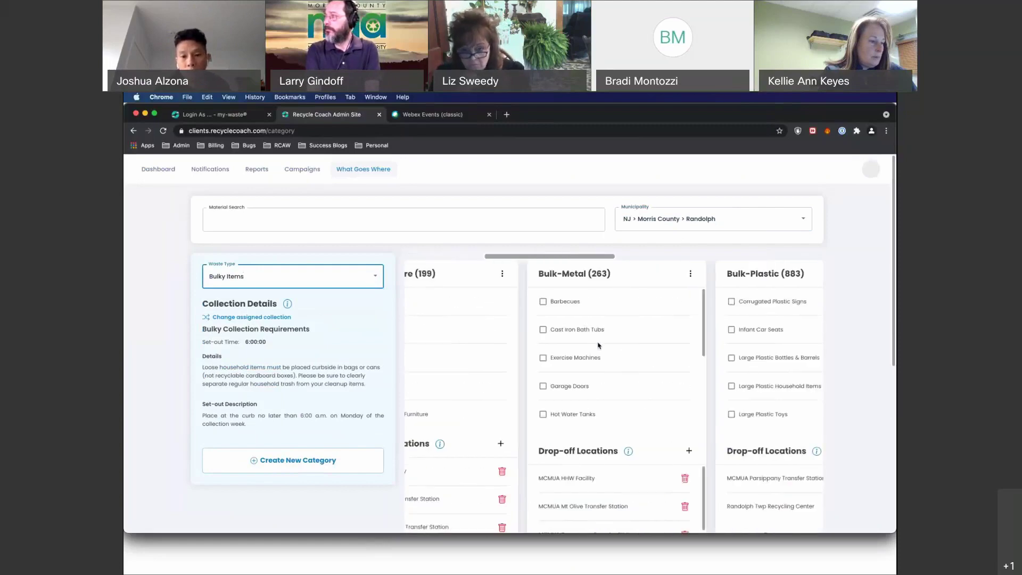
pyautogui.scroll(-3, 613, 362)
pyautogui.scroll(-2, 623, 383)
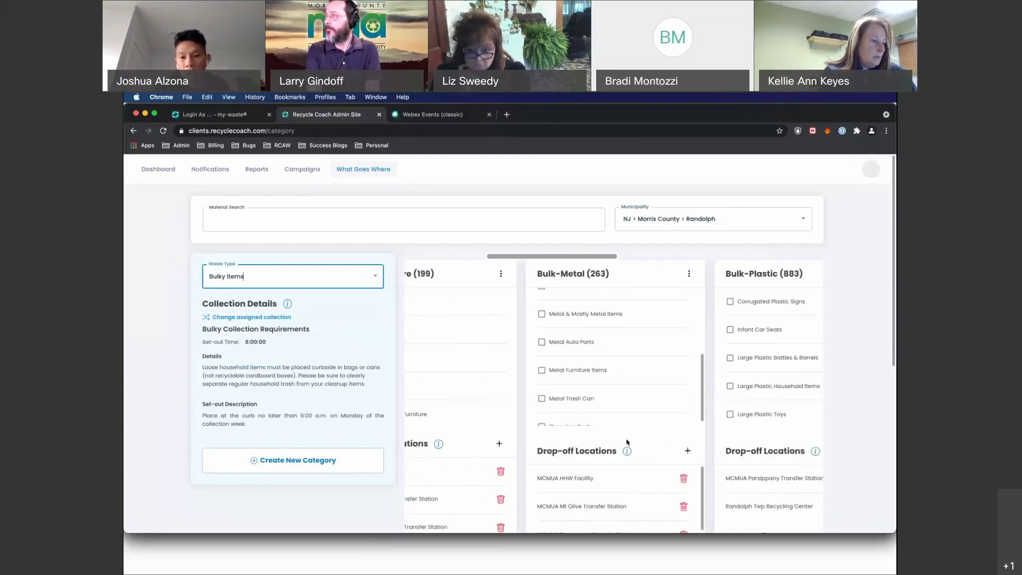
pyautogui.scroll(-5, 628, 442)
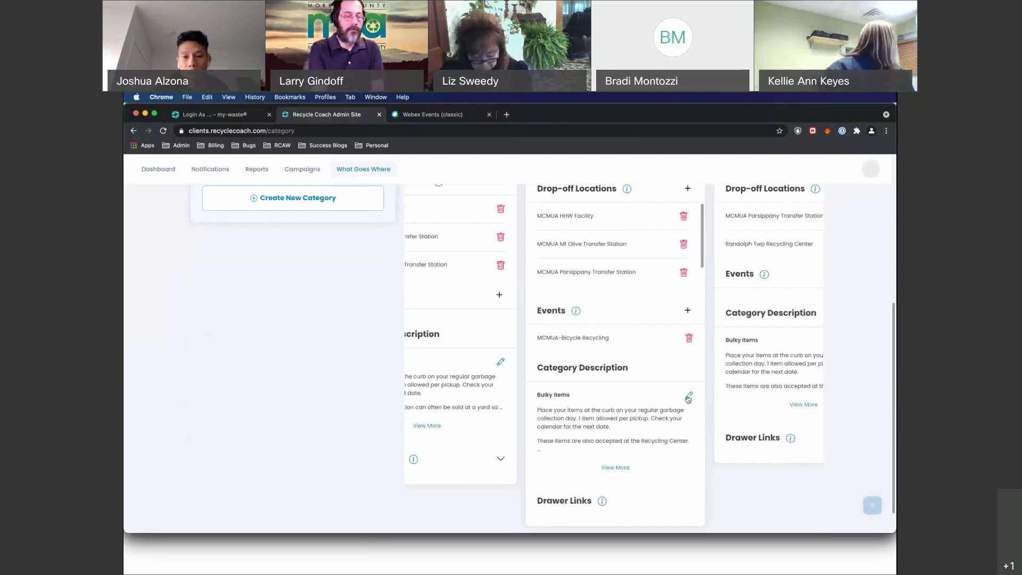
# Open Bulk-Metal's Category Description editor and review its custom Bulky Items text without changes.
pyautogui.click(688, 398)
pyautogui.scroll(-2, 648, 431)
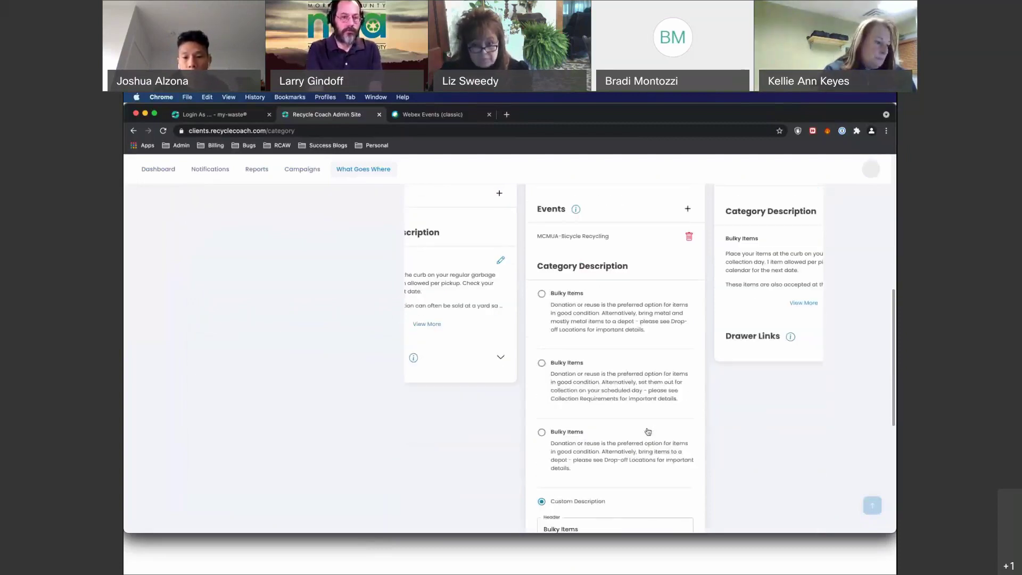
pyautogui.scroll(-4, 648, 431)
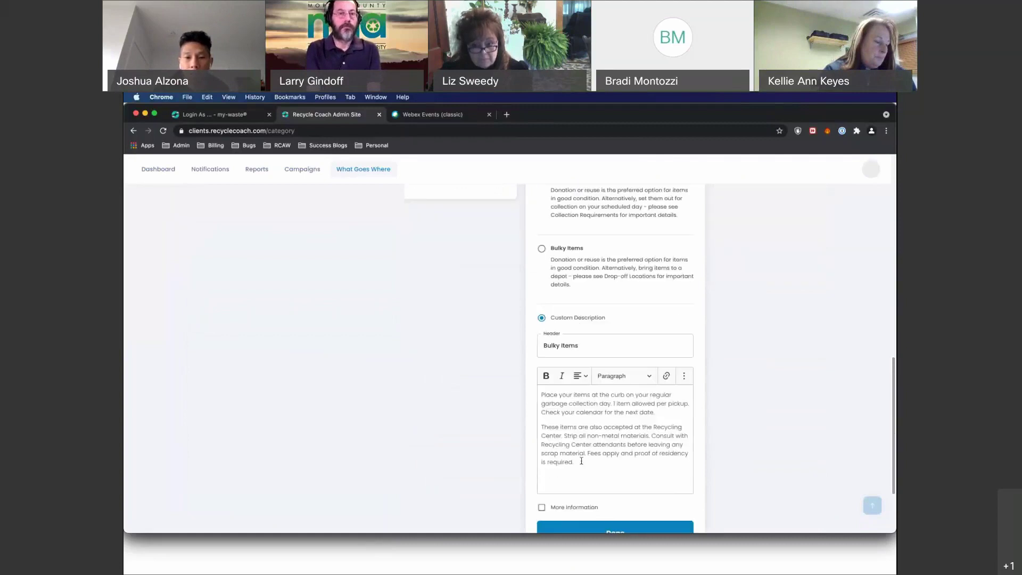
pyautogui.moveTo(581, 461); pyautogui.dragTo(539, 393)
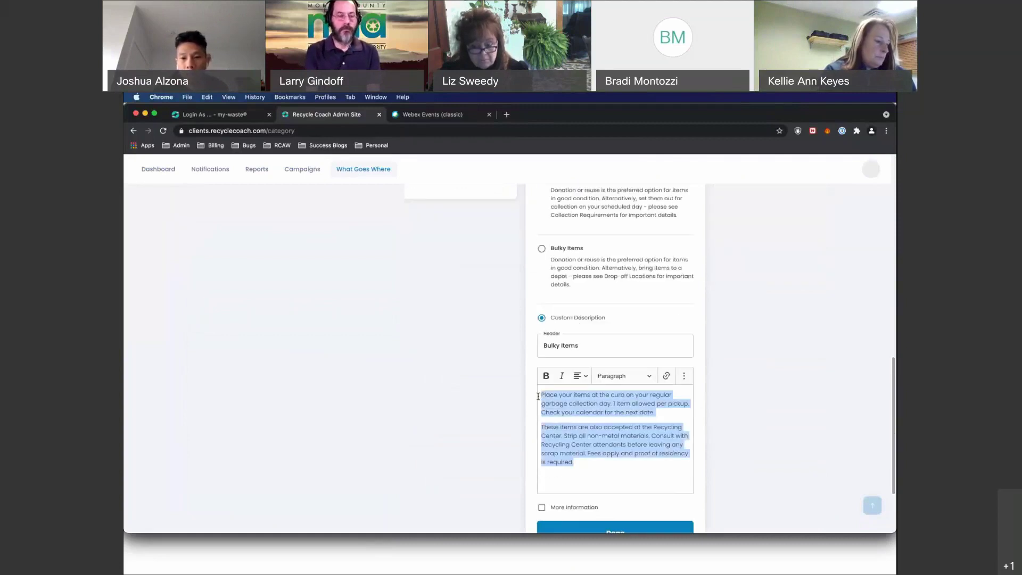
pyautogui.click(643, 443)
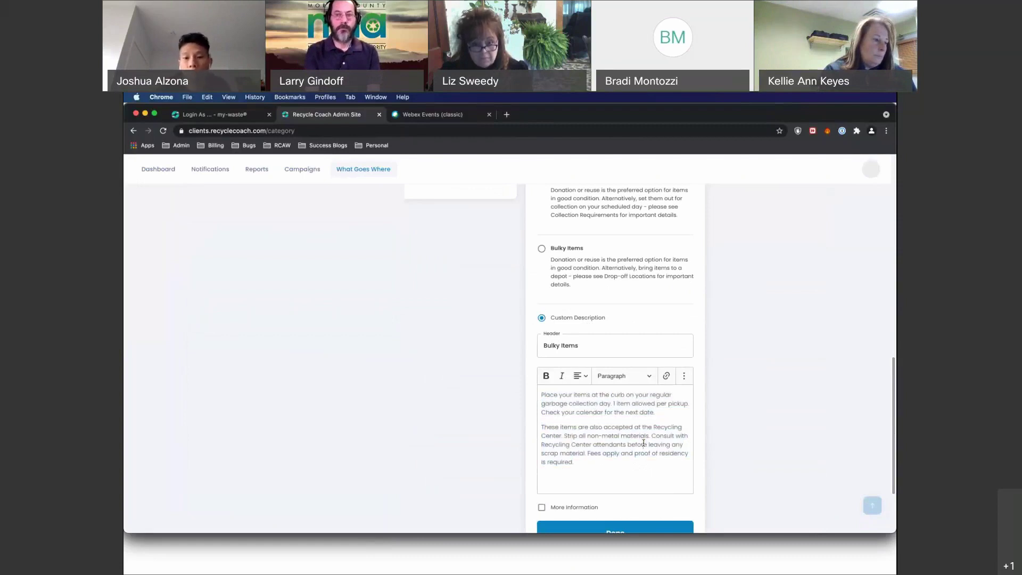
pyautogui.scroll(-3, 644, 443)
pyautogui.scroll(2, 644, 444)
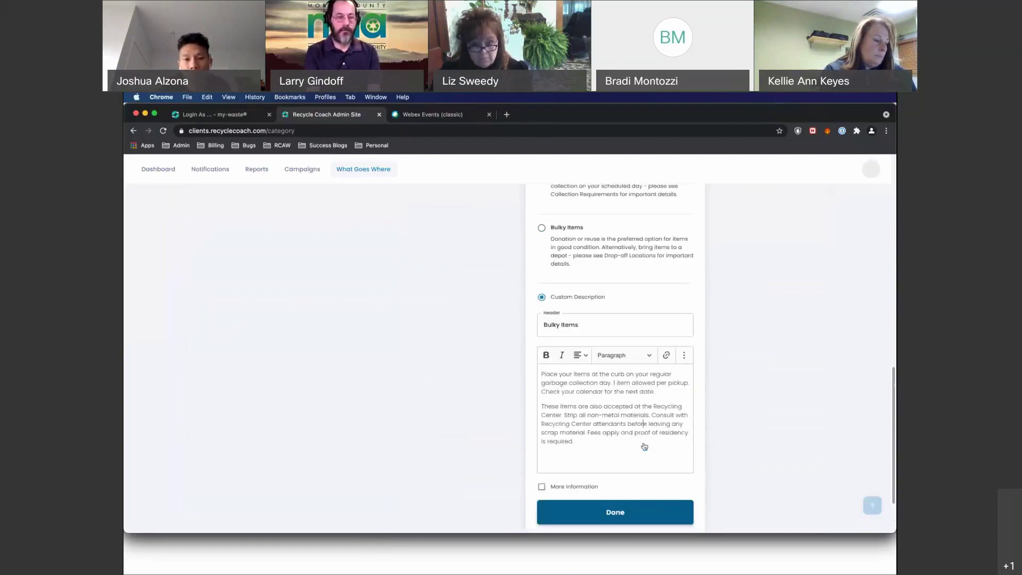
pyautogui.scroll(4, 644, 446)
pyautogui.scroll(-1, 643, 445)
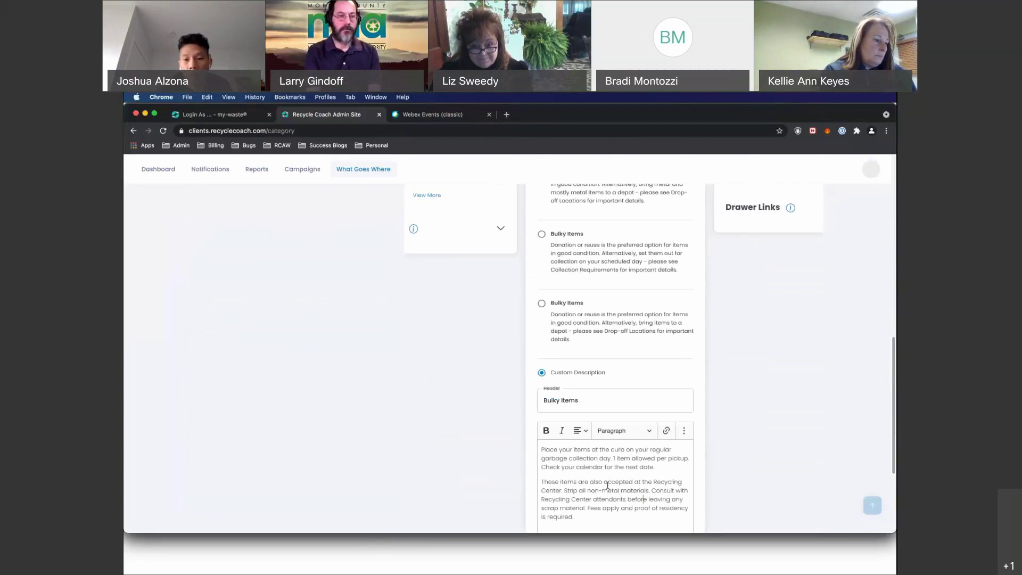
pyautogui.scroll(-1, 608, 486)
pyautogui.scroll(-4, 596, 478)
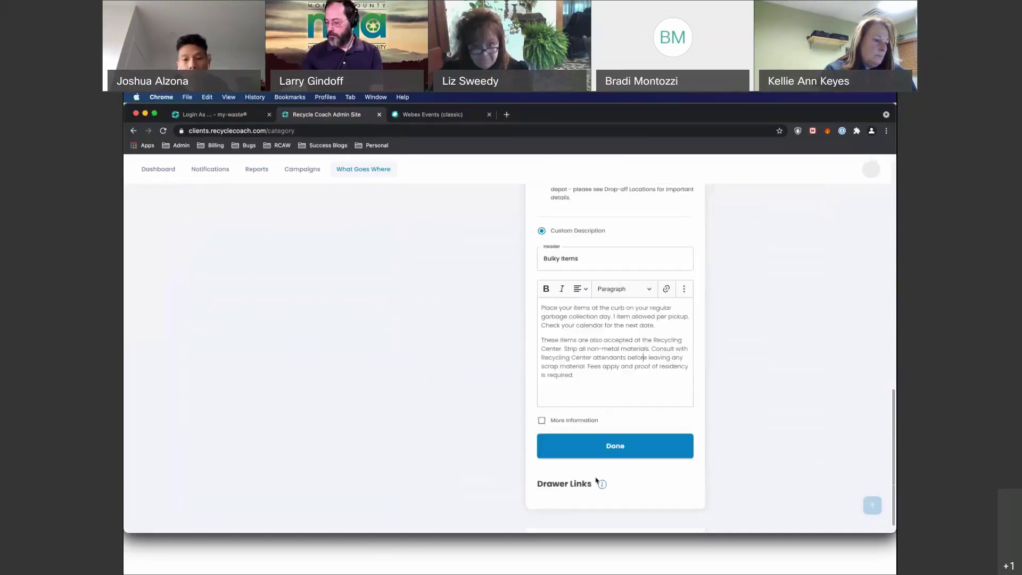
pyautogui.scroll(10, 597, 479)
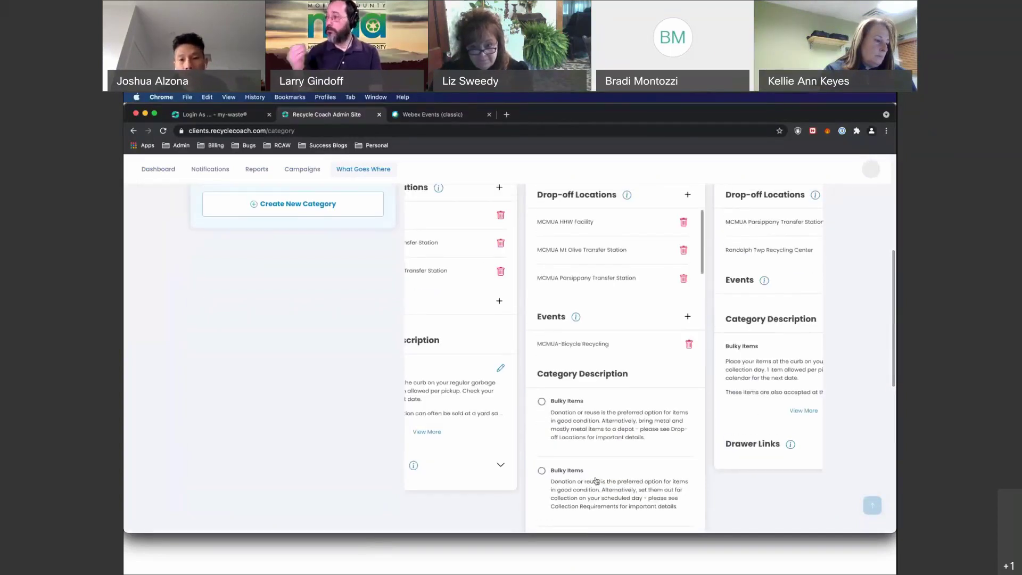
pyautogui.scroll(3, 596, 479)
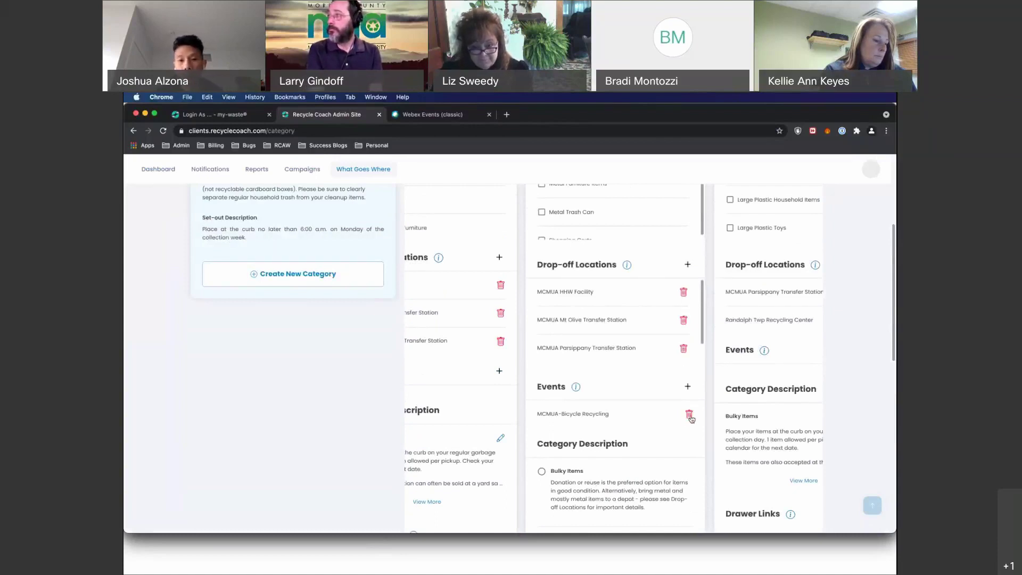
pyautogui.scroll(7, 635, 403)
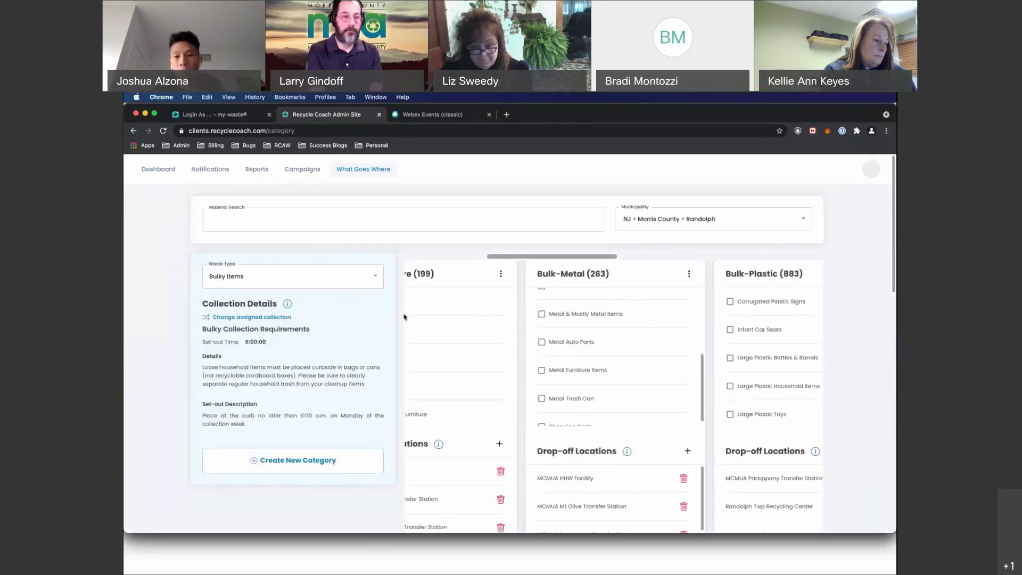
# Search 'lithium', pick Household Batteries (batterie au lithium), and open z-Local 1's description for editing.
pyautogui.click(387, 221)
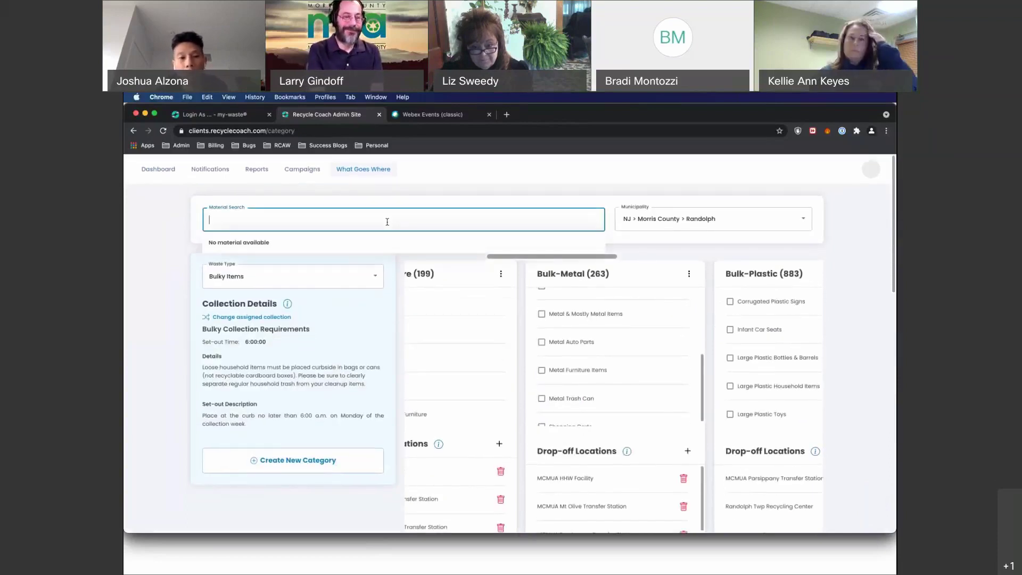
pyautogui.write('lithium')
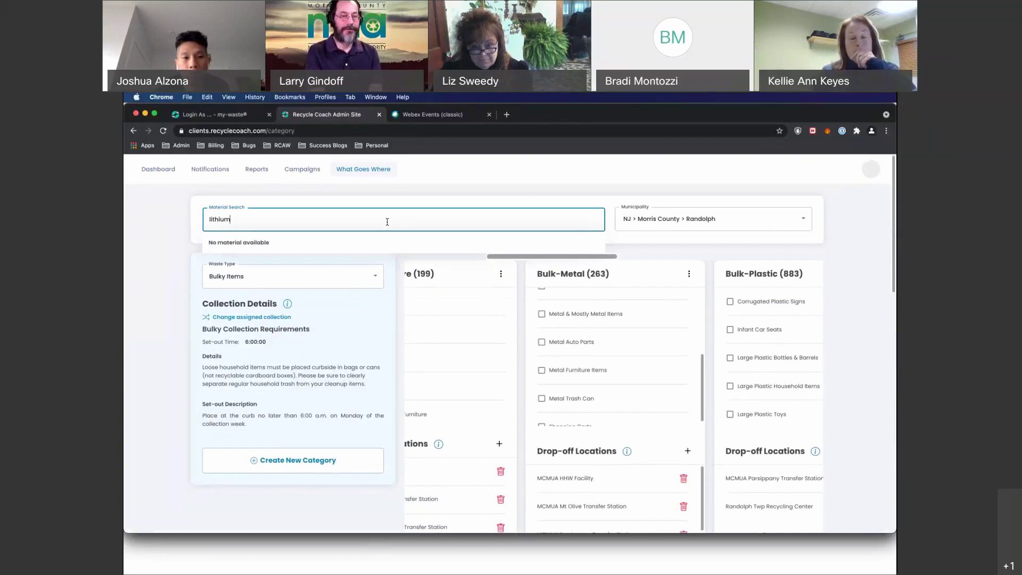
pyautogui.press('Escape')
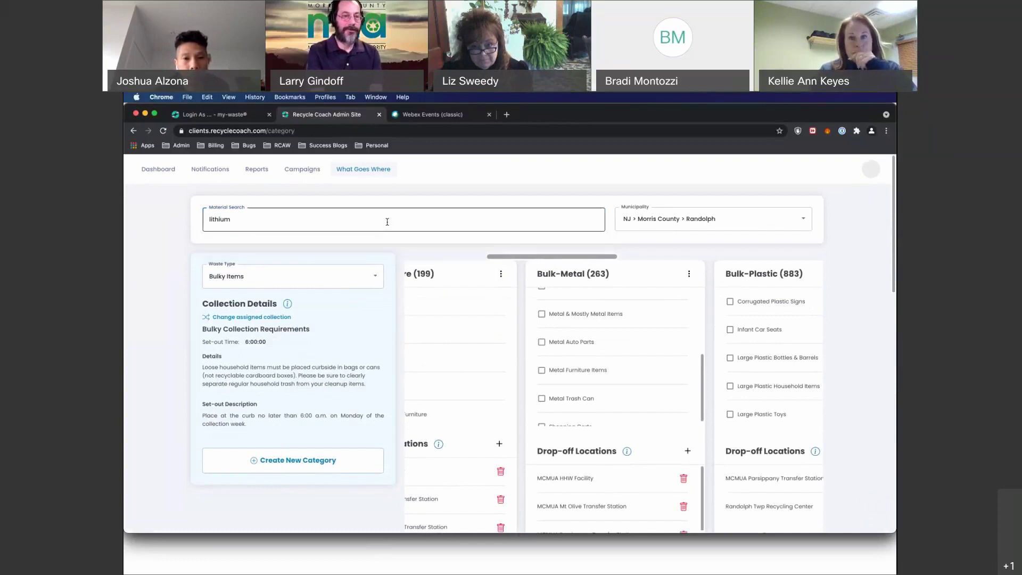
pyautogui.click(319, 223)
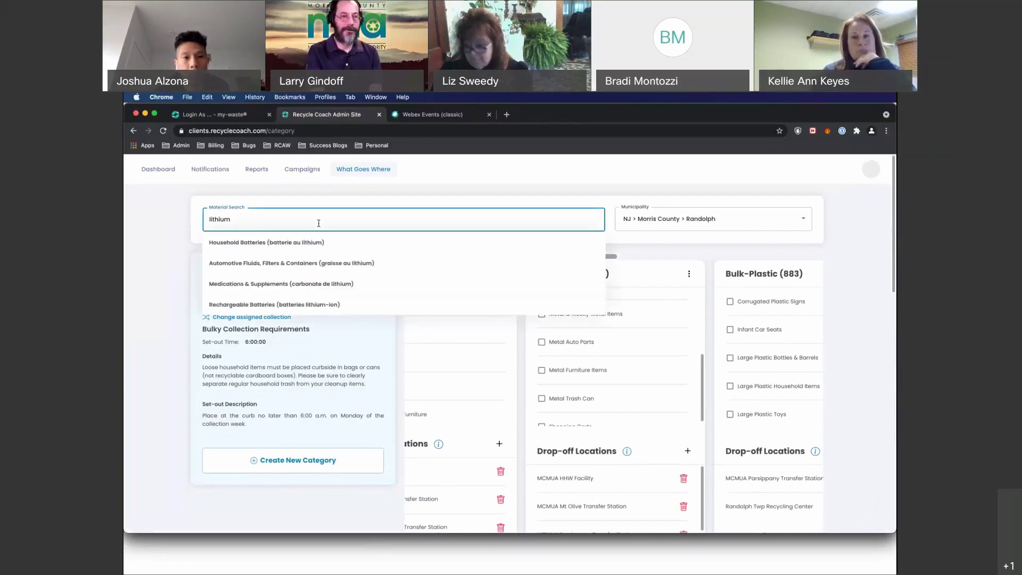
pyautogui.click(315, 243)
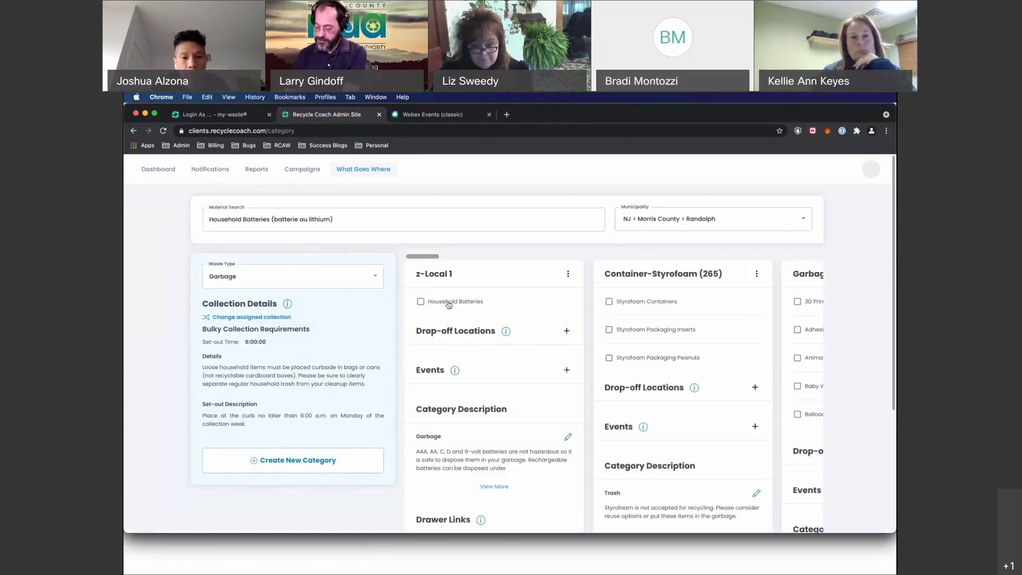
pyautogui.scroll(-1, 449, 305)
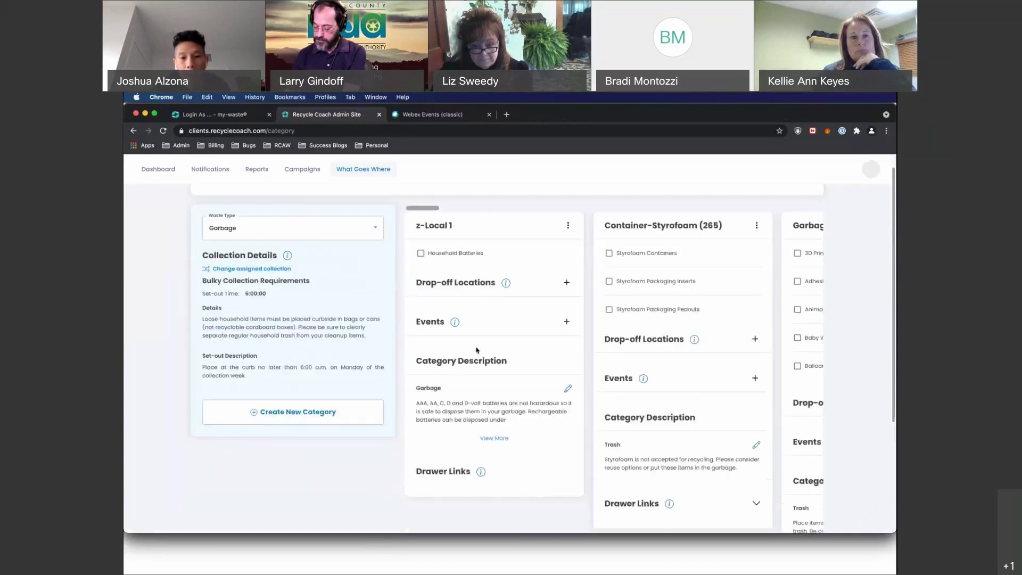
pyautogui.click(567, 391)
pyautogui.scroll(-2, 494, 466)
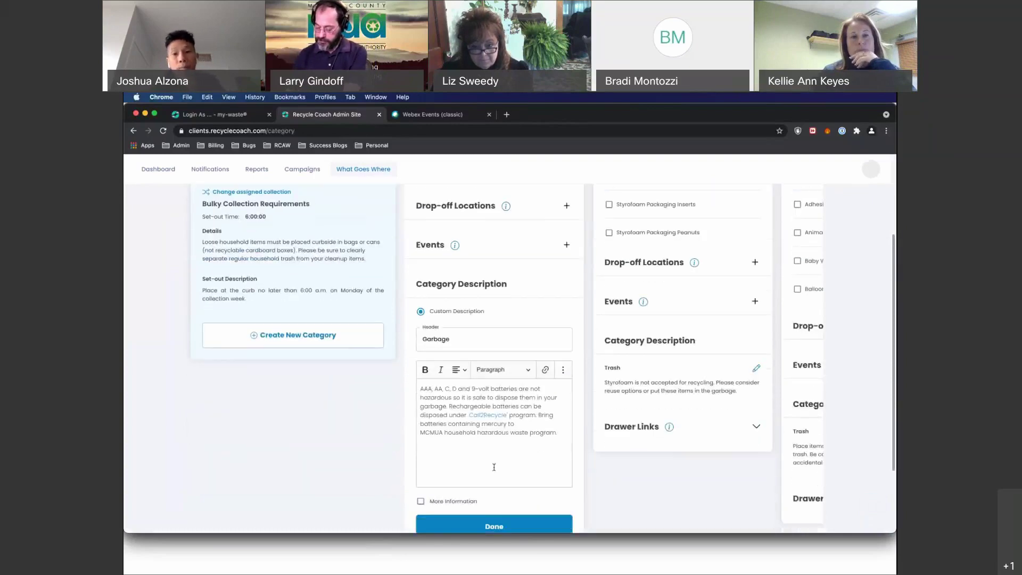
pyautogui.scroll(3, 494, 467)
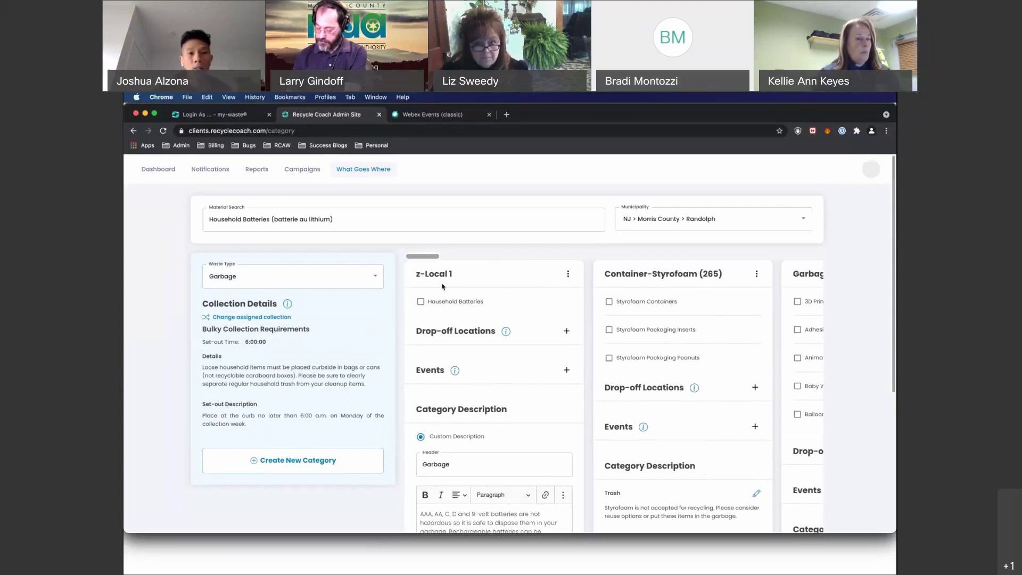
# Look at the Notifications page, then go back to the admin Dashboard.
pyautogui.click(224, 171)
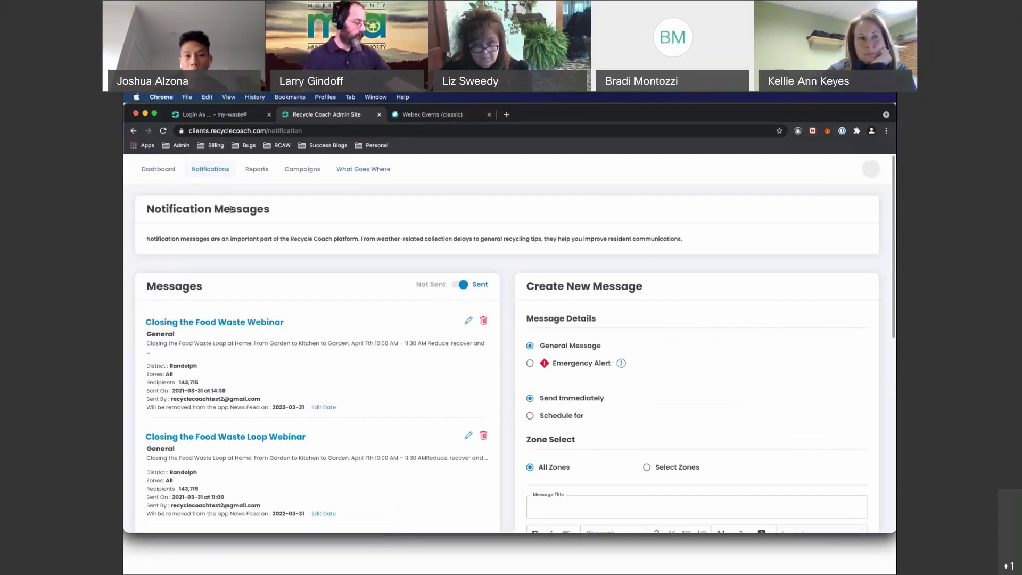
pyautogui.click(159, 170)
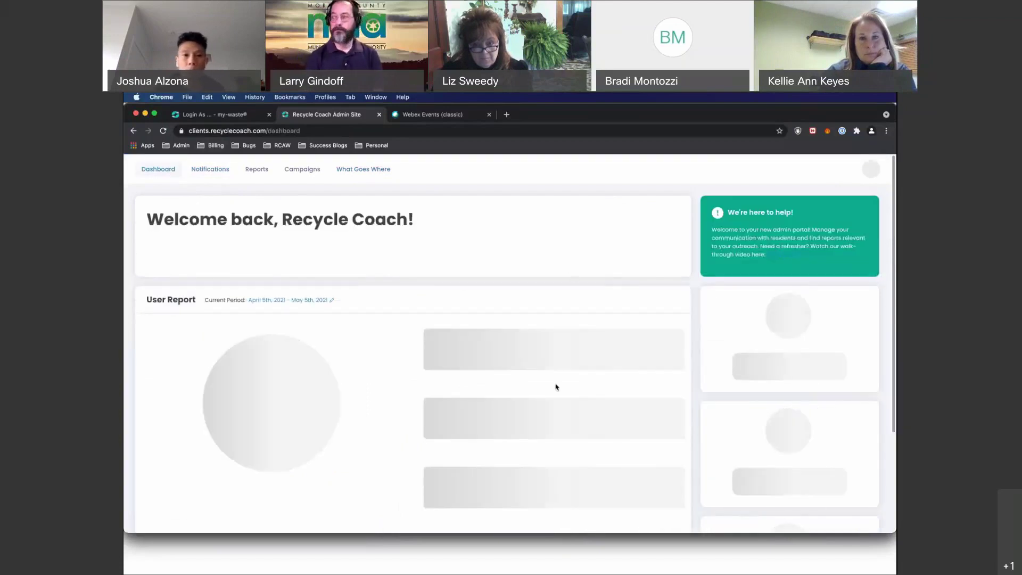
pyautogui.moveTo(373, 179)
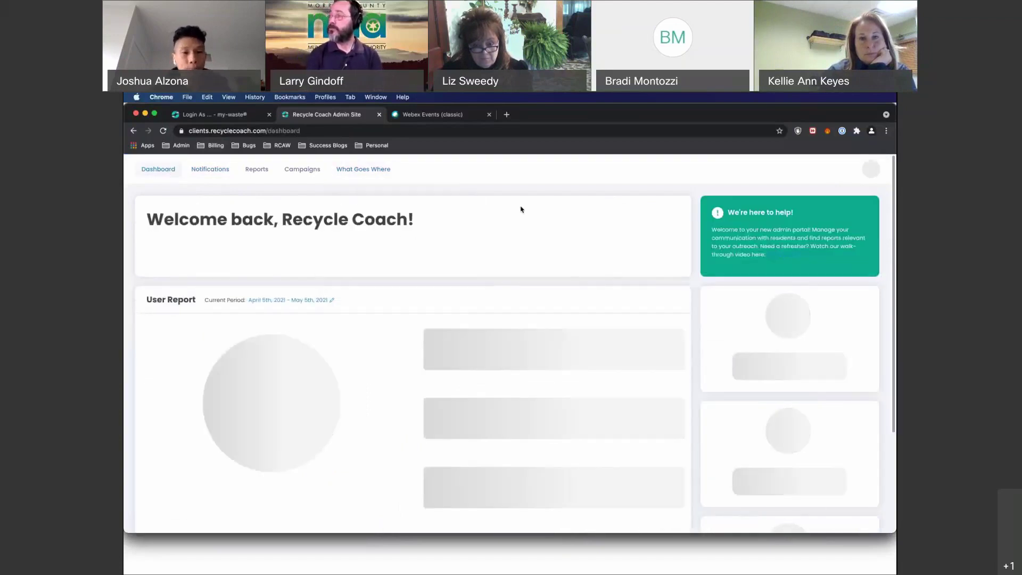